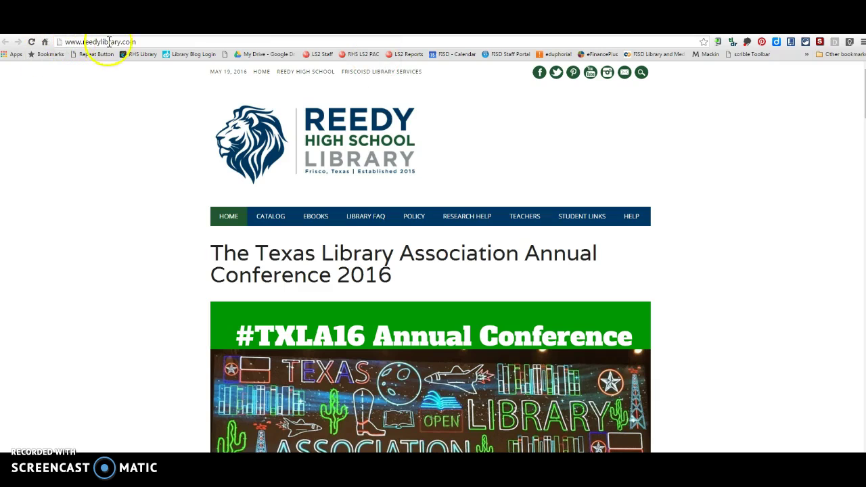
# Look over the library home page and open the MackinVIA sign-in page through its student links.
pyautogui.scroll(-3, 495, 241)
pyautogui.scroll(-6, 496, 241)
pyautogui.click(578, 221)
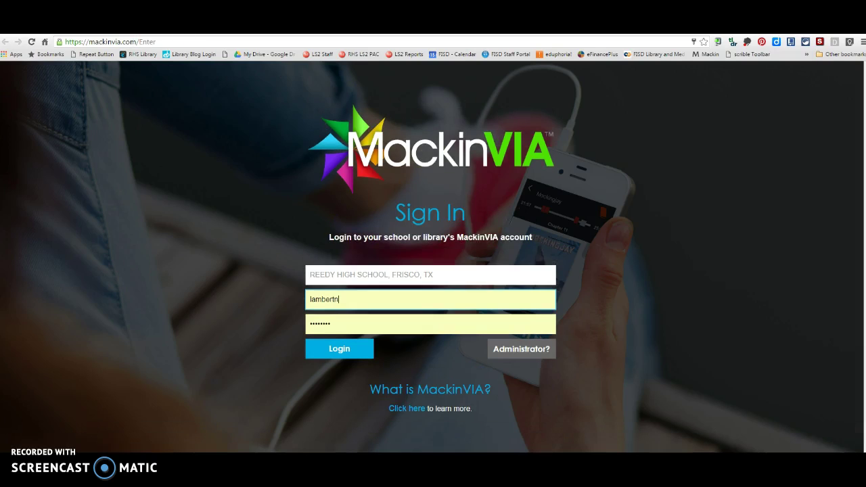
# Sign in to the Reedy High School MackinVIA account with the username and password already filled in.
pyautogui.scroll(-1, 553, 190)
pyautogui.scroll(1, 588, 216)
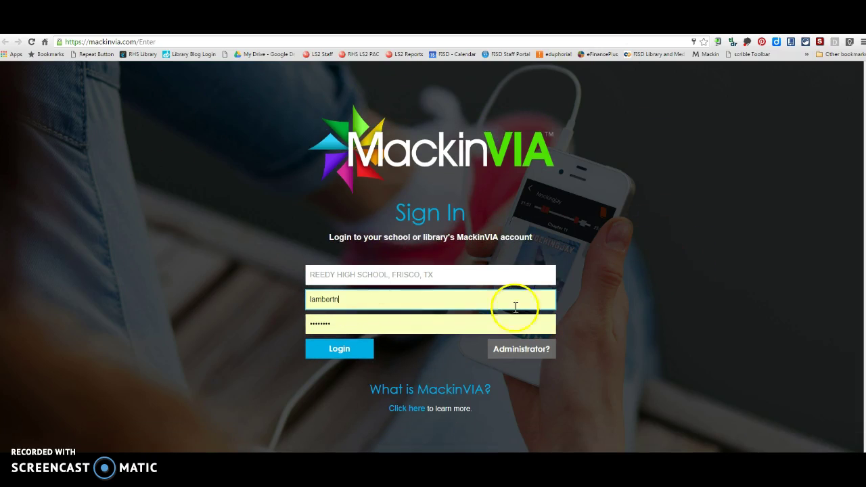
pyautogui.click(317, 293)
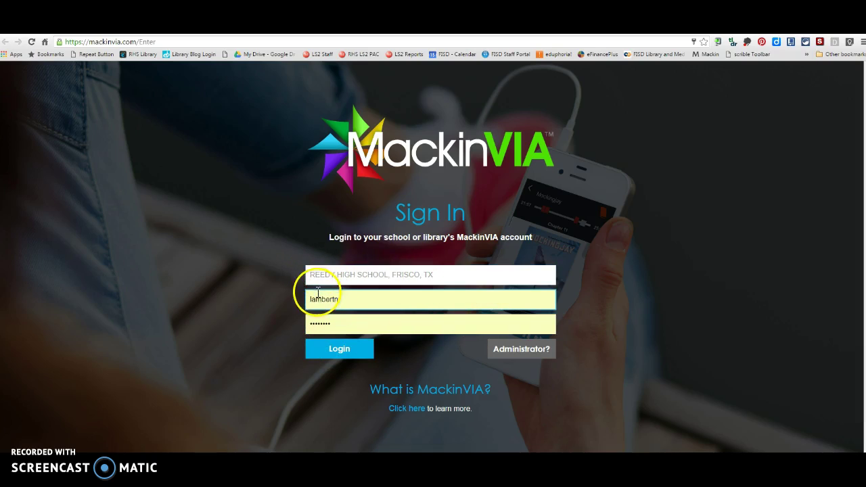
pyautogui.click(346, 352)
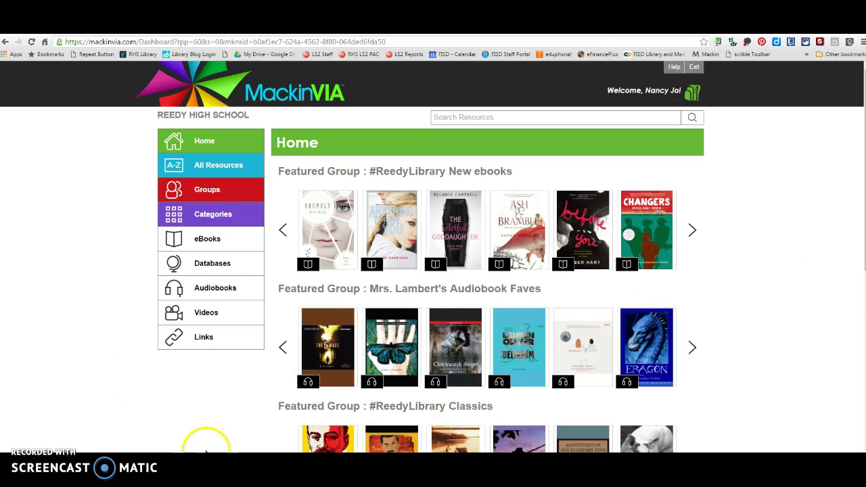
# Search the MackinVIA resources for "asher lev" and look through the matching titles.
pyautogui.click(503, 118)
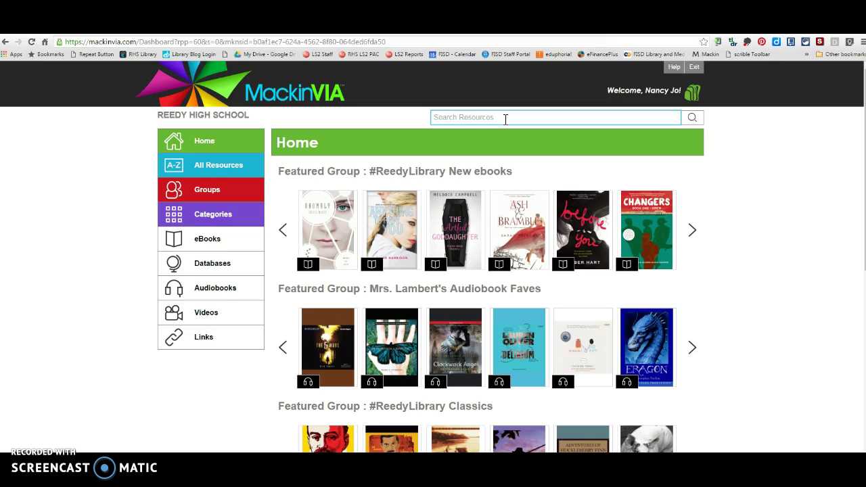
pyautogui.write('asher lev')
pyautogui.press('Return')
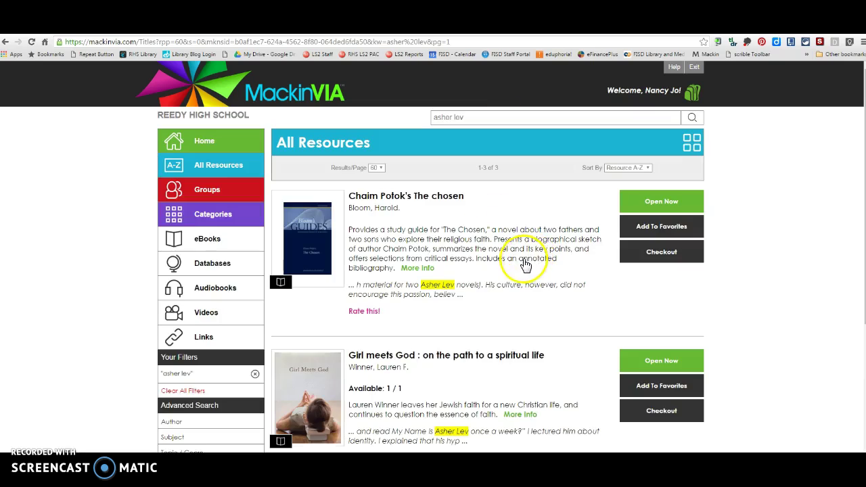
pyautogui.scroll(-4, 526, 264)
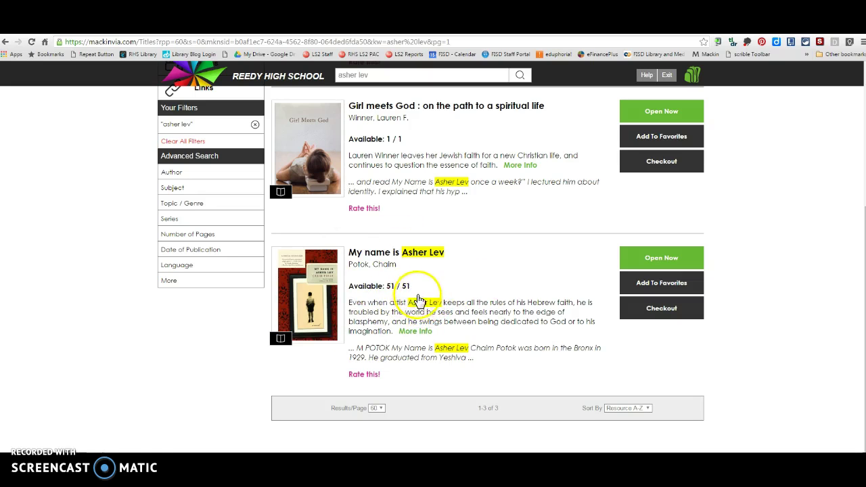
pyautogui.scroll(5, 420, 303)
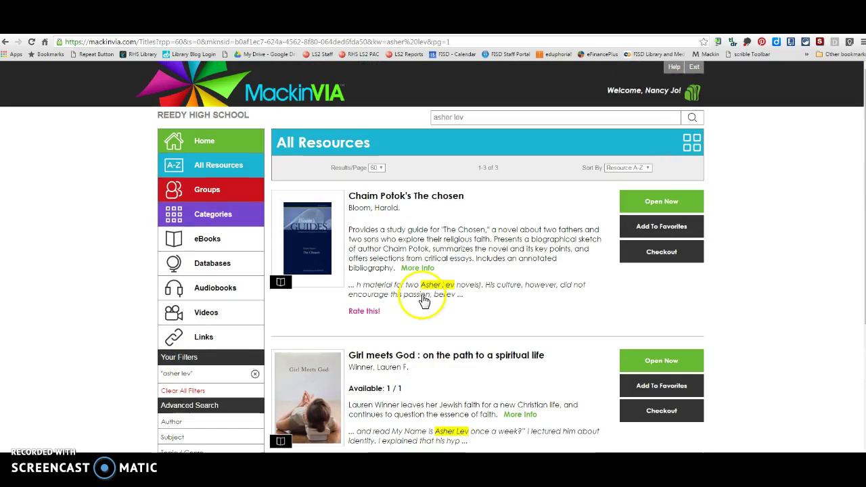
# Search the resources for "anthem" and find the Ayn Rand ebook and audiobook among the matches.
pyautogui.tripleClick(501, 120)
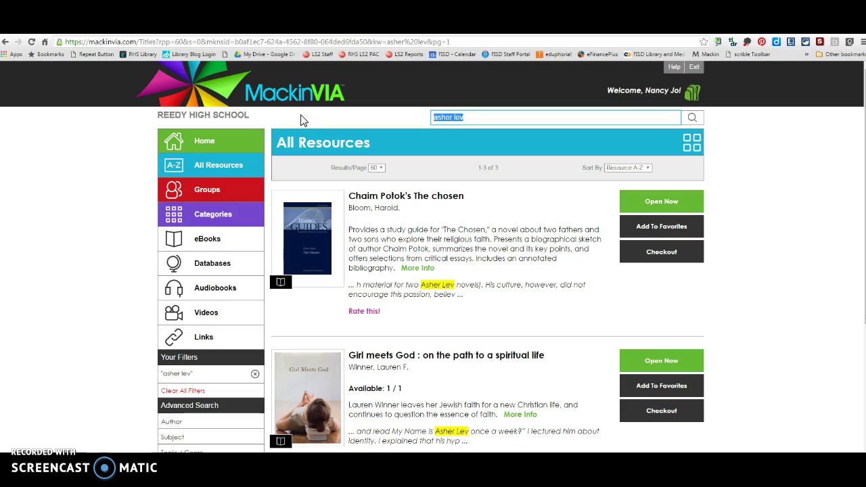
pyautogui.write('anthem')
pyautogui.click(690, 117)
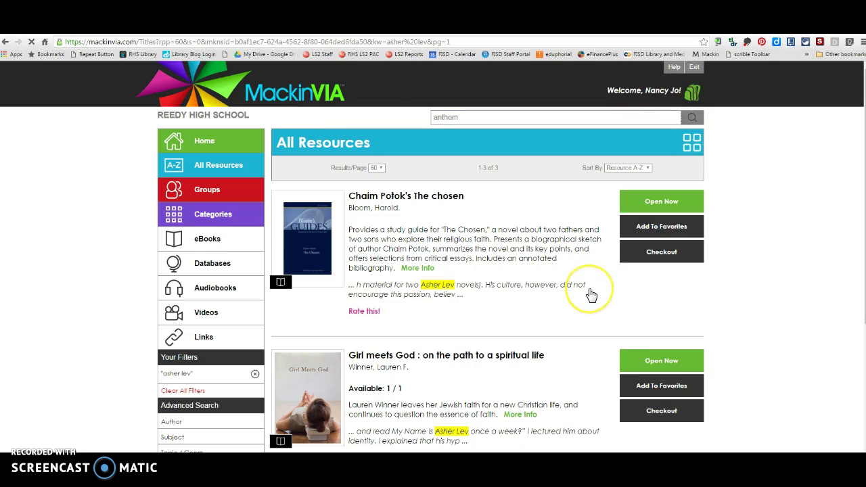
pyautogui.scroll(-1, 591, 295)
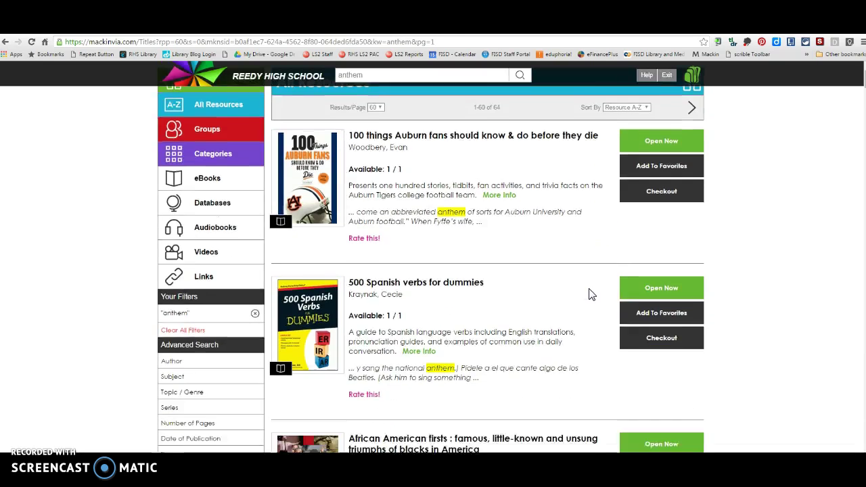
pyautogui.scroll(-8, 592, 295)
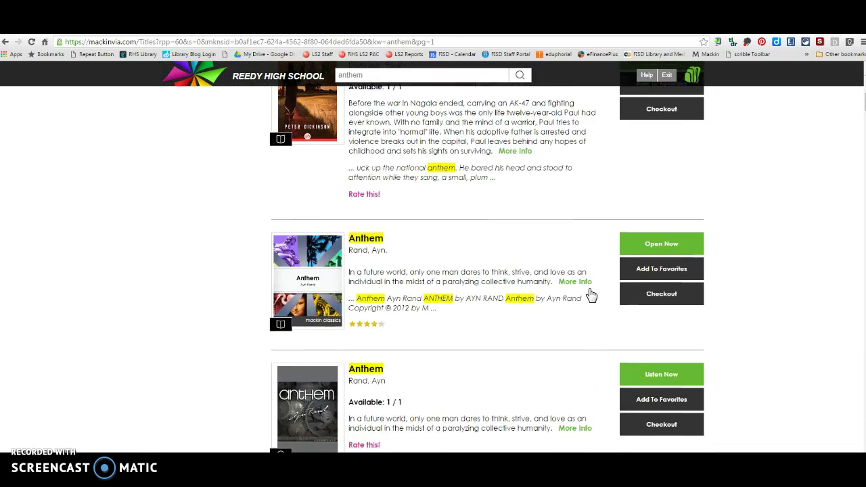
pyautogui.scroll(-1, 592, 295)
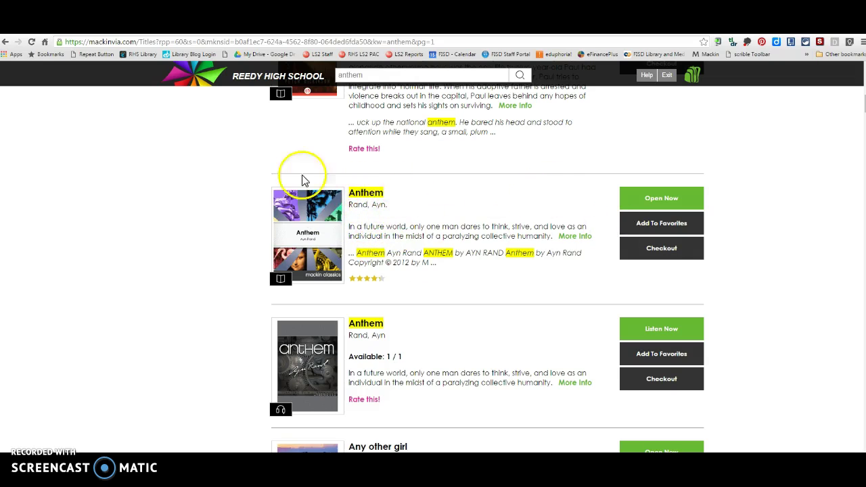
pyautogui.scroll(10, 381, 233)
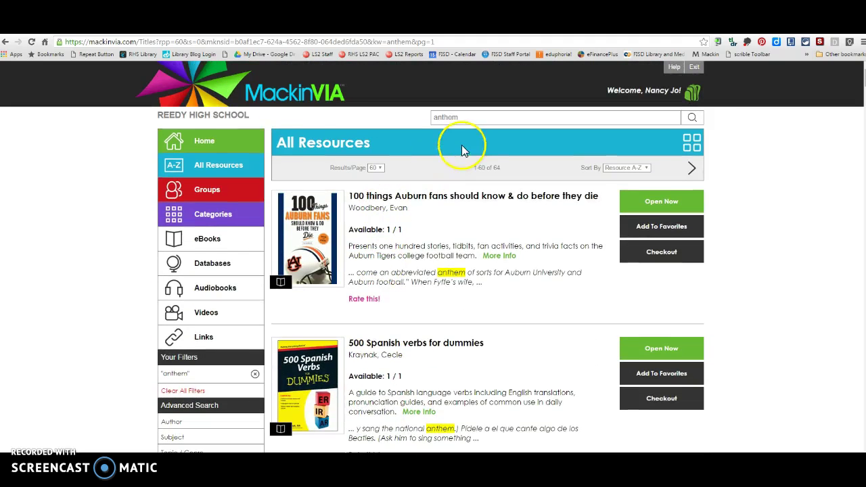
# Search the resources for "walden" and examine the availability and formats of the Henry David Thoreau editions.
pyautogui.moveTo(466, 118); pyautogui.dragTo(283, 120)
pyautogui.write('walden')
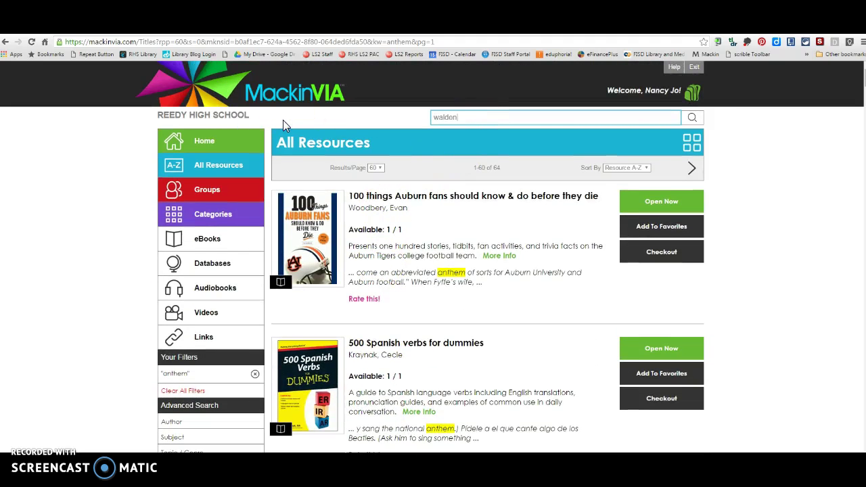
pyautogui.click(692, 117)
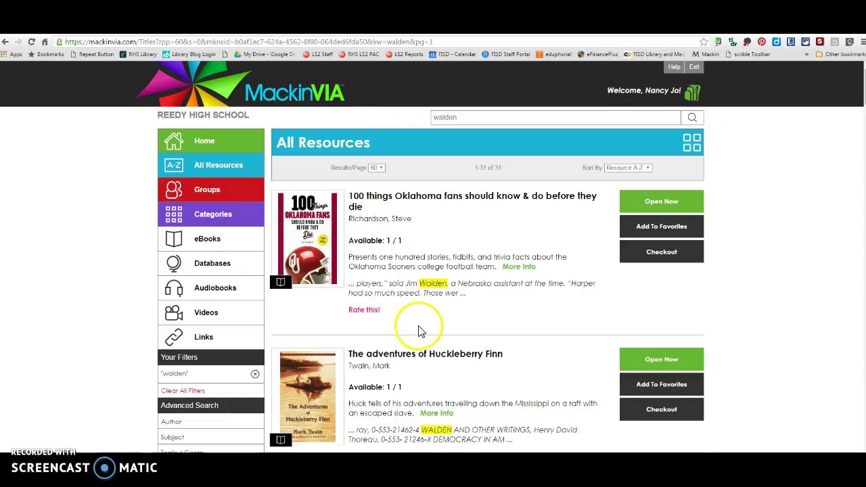
pyautogui.scroll(-15, 419, 331)
pyautogui.scroll(-20, 423, 335)
pyautogui.scroll(-15, 423, 338)
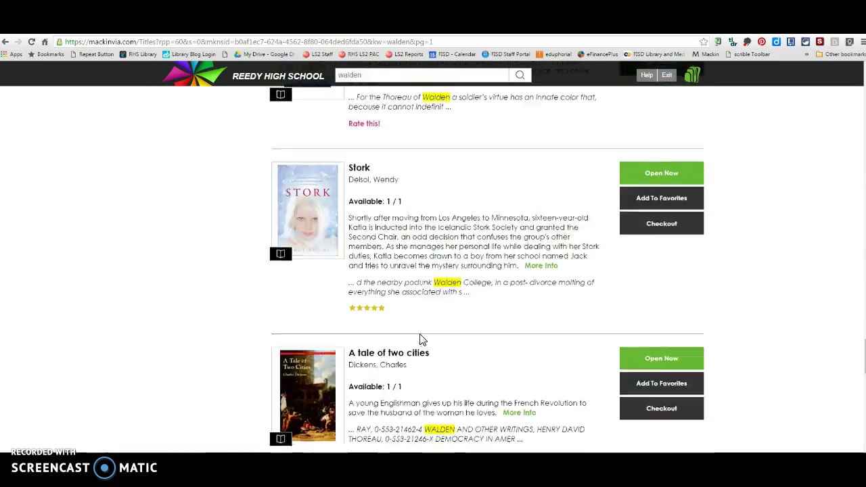
pyautogui.click(304, 163)
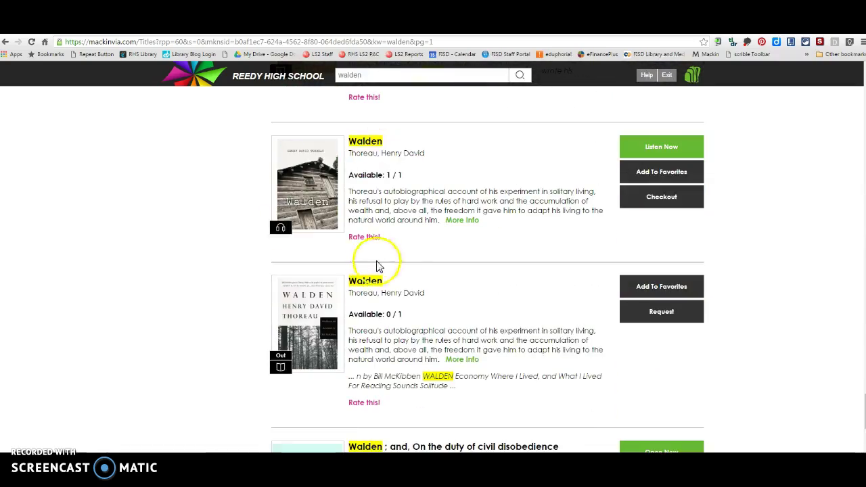
pyautogui.scroll(2, 392, 276)
pyautogui.scroll(-2, 399, 279)
pyautogui.scroll(-3, 398, 280)
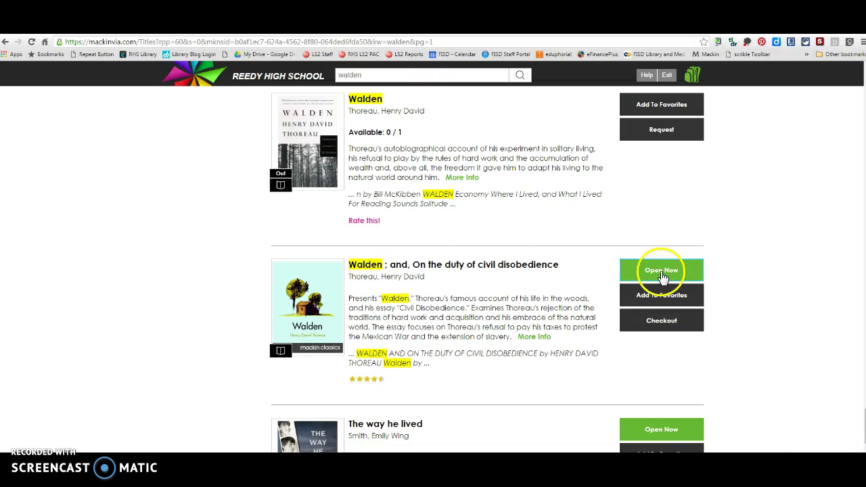
# Search the resources for "frederick douglass" and find the ebook Narrative of the life of Frederick Douglass, an American slave.
pyautogui.scroll(10, 427, 311)
pyautogui.scroll(20, 430, 310)
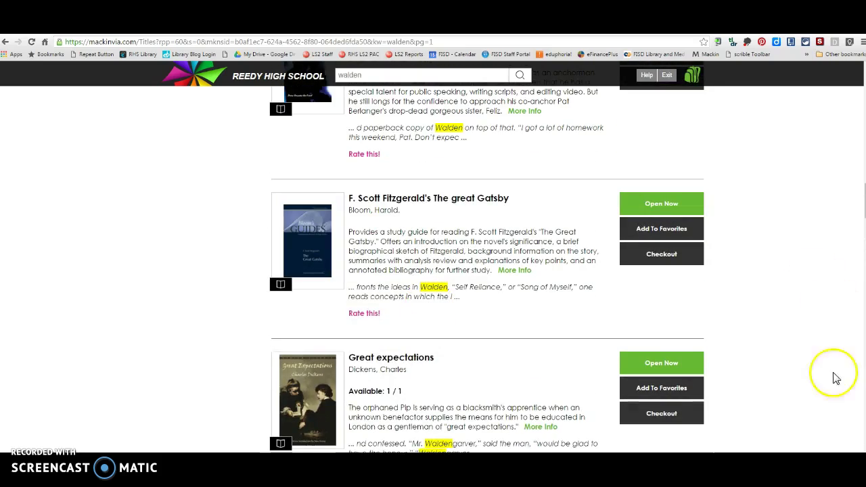
pyautogui.scroll(15, 748, 308)
pyautogui.scroll(15, 745, 310)
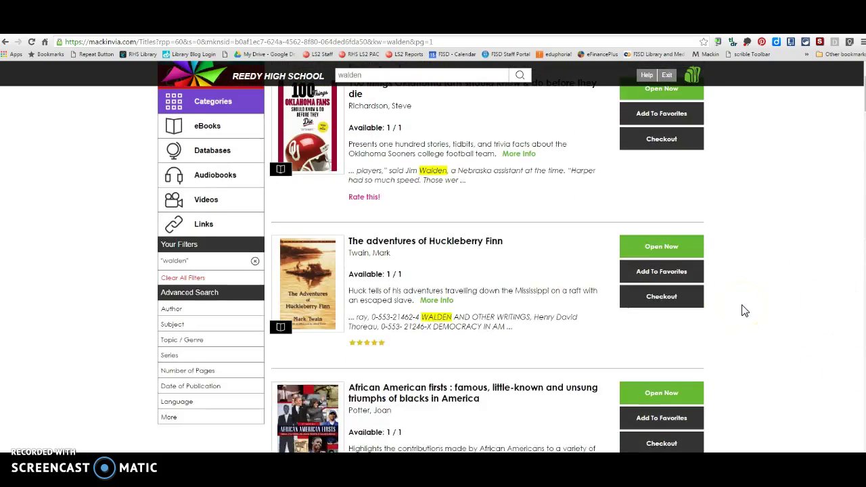
pyautogui.click(497, 111)
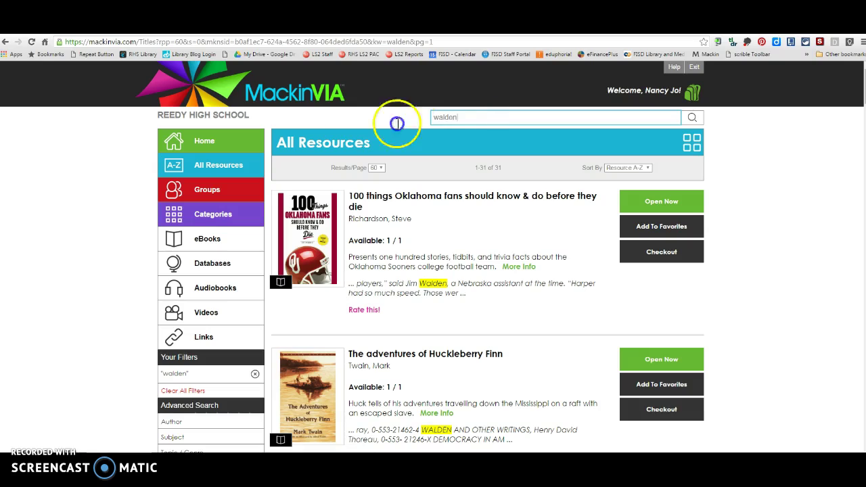
pyautogui.hotkey('ctrl', 'a')
pyautogui.write('frederick douglass')
pyautogui.press('Return')
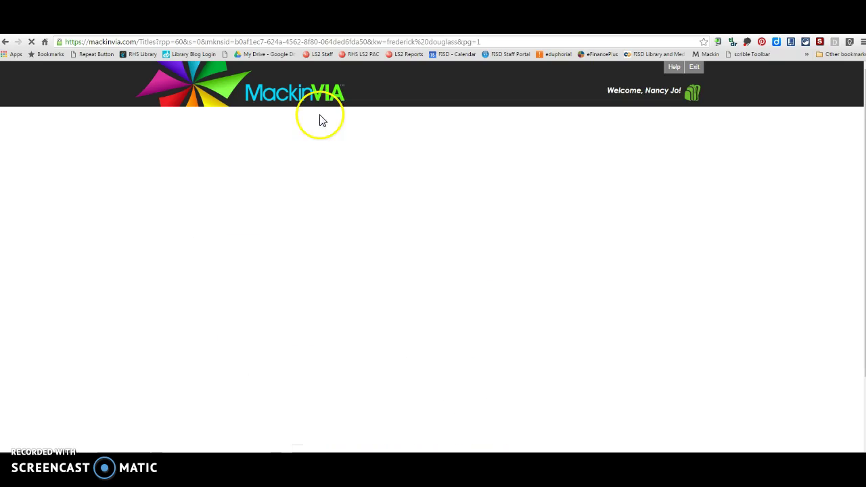
pyautogui.scroll(-12, 425, 331)
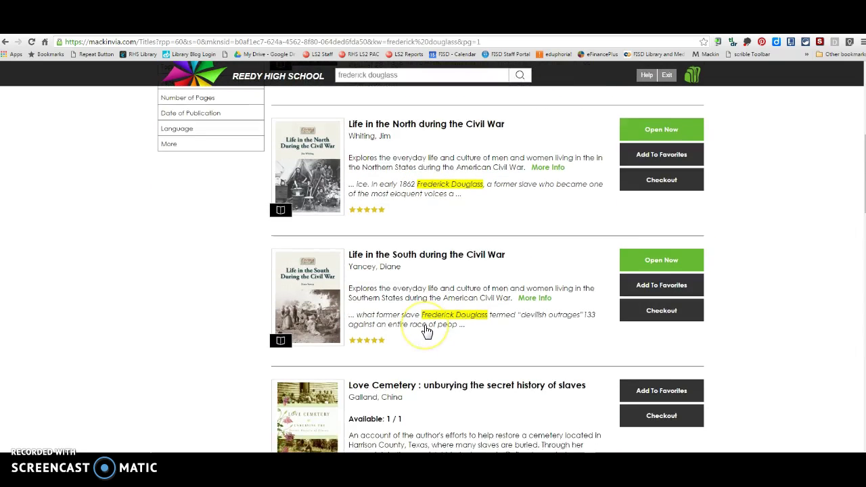
pyautogui.scroll(-6, 425, 331)
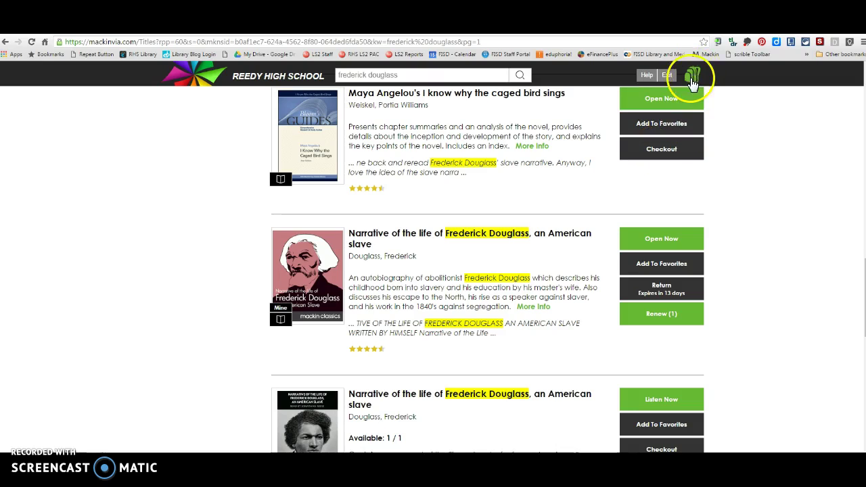
# Go to the account's Checkouts and open the Narrative of the life of Frederick Douglass ebook.
pyautogui.click(702, 76)
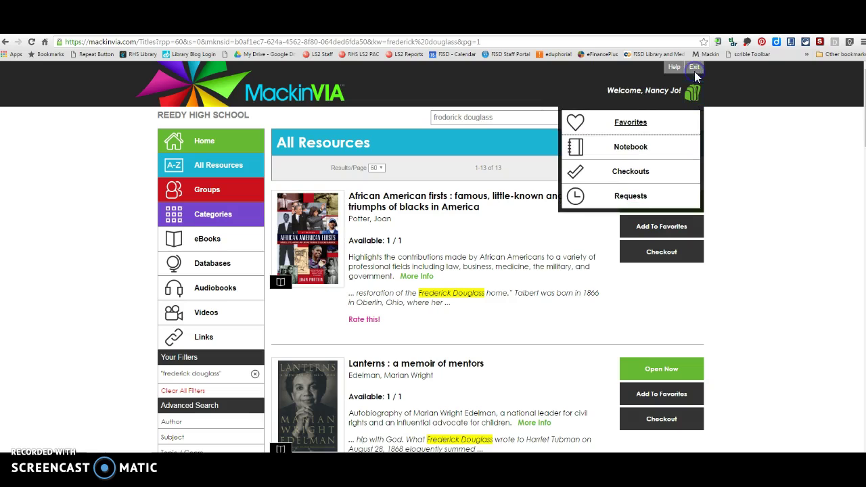
pyautogui.click(640, 173)
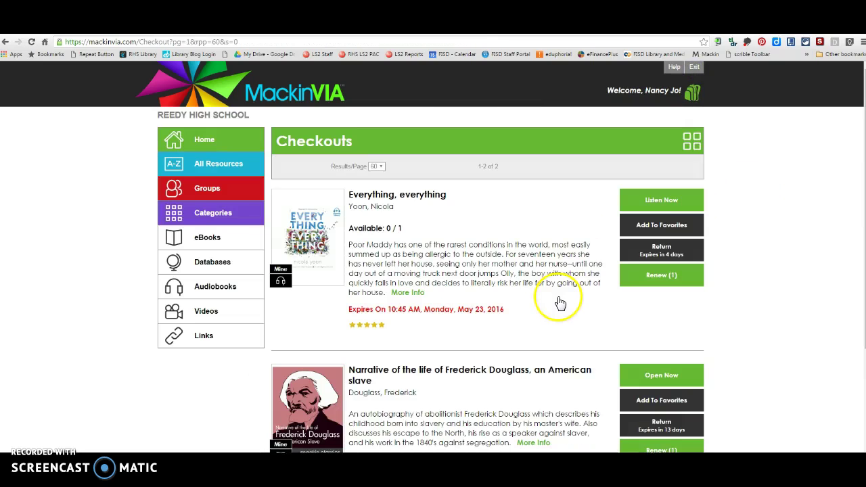
pyautogui.scroll(-3, 561, 303)
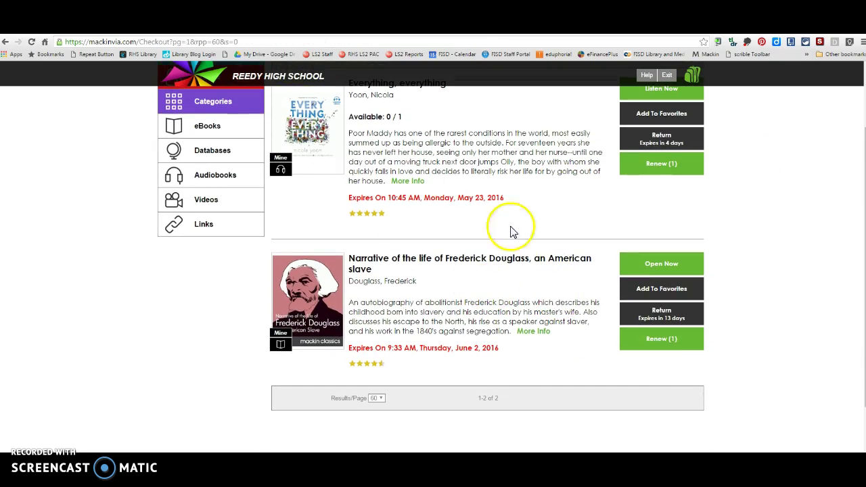
pyautogui.click(649, 268)
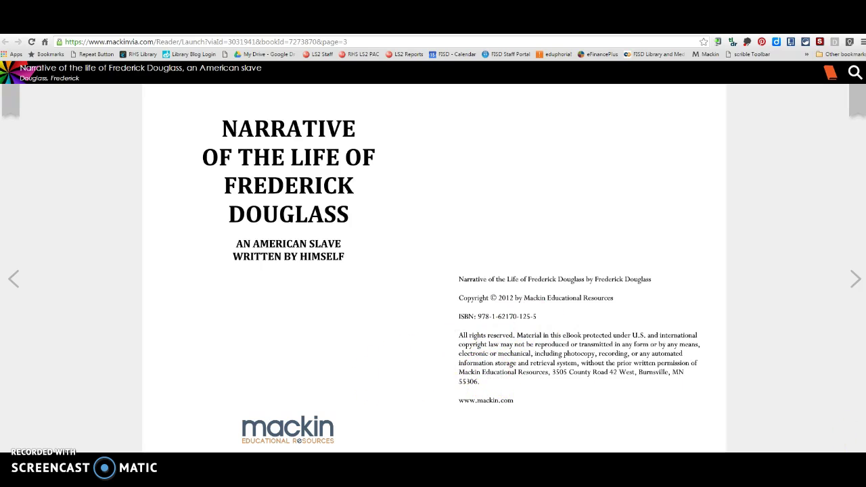
# Show the book reader in full screen and page forward to pages xi and xii of the preface.
pyautogui.press('F11')
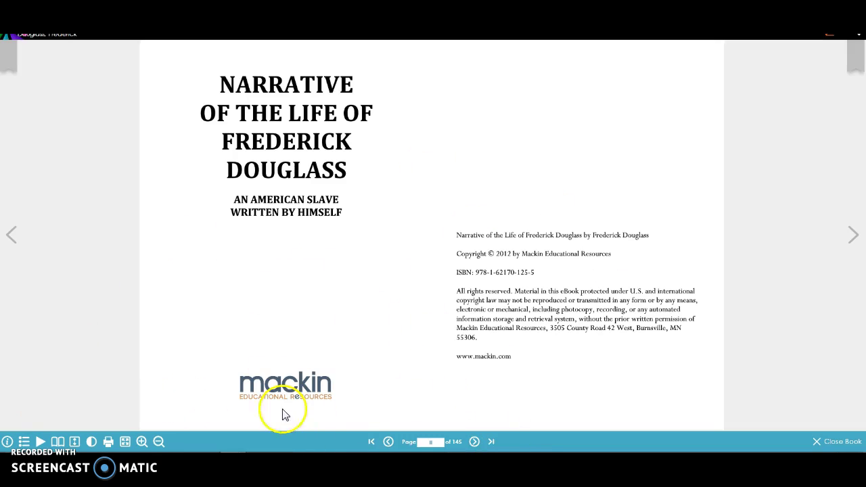
pyautogui.click(851, 238)
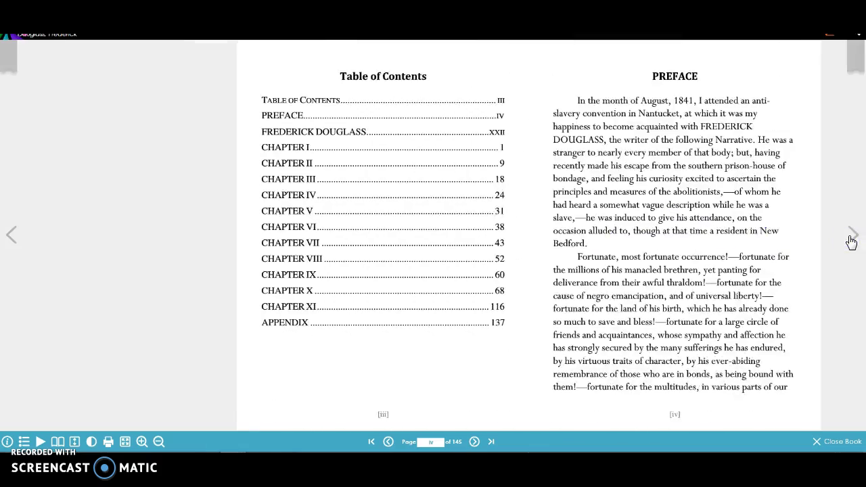
pyautogui.click(851, 238)
pyautogui.click(852, 238)
pyautogui.click(853, 238)
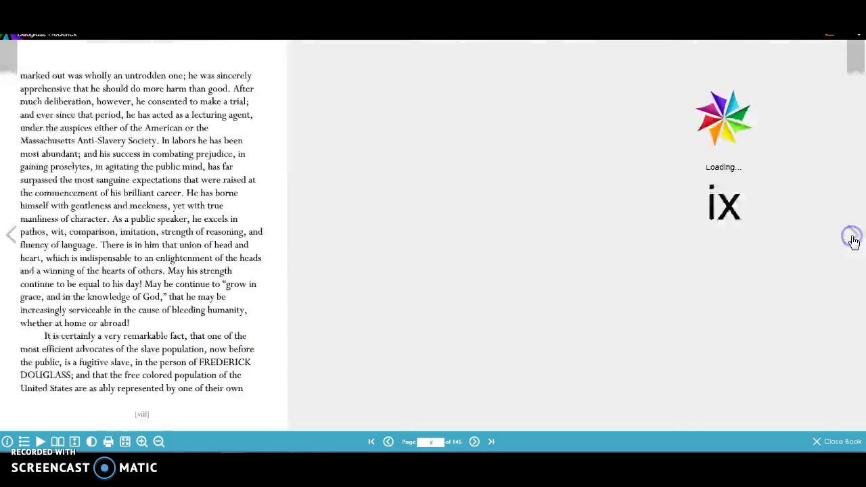
pyautogui.click(854, 239)
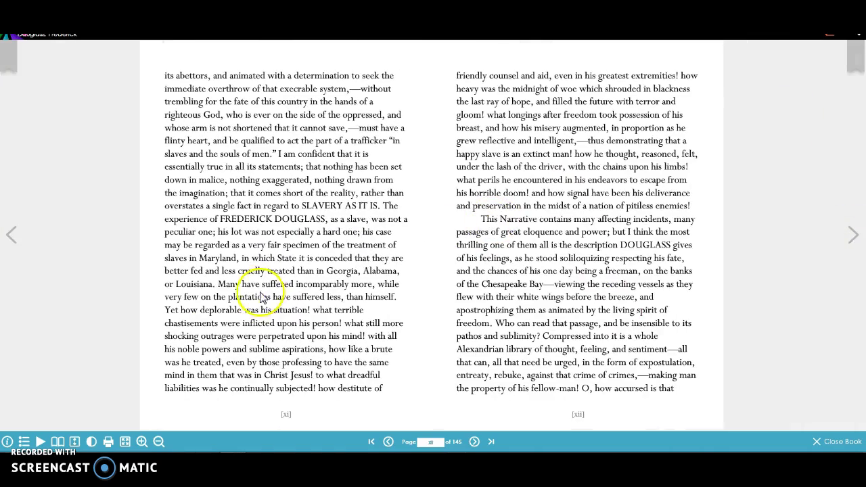
# Highlight the passage from "This Narrative contains many affecting incidents" to "spirit of freedom." on page xii in blue.
pyautogui.doubleClick(490, 220)
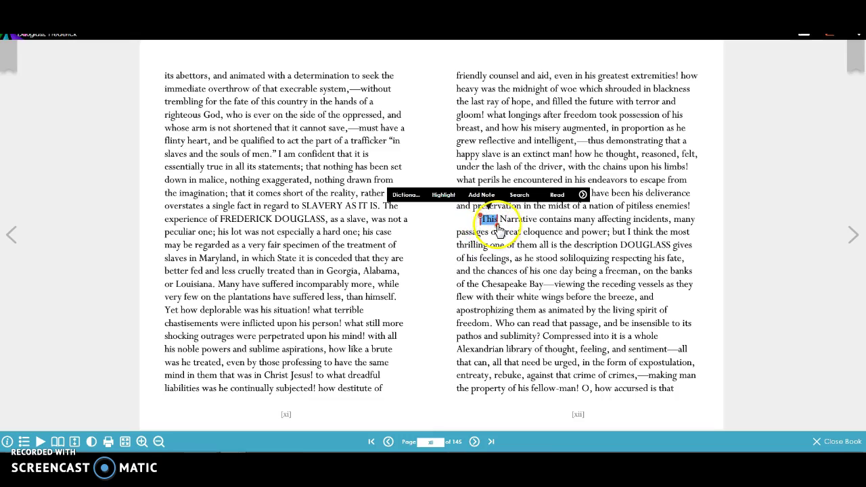
pyautogui.moveTo(498, 230); pyautogui.dragTo(492, 326)
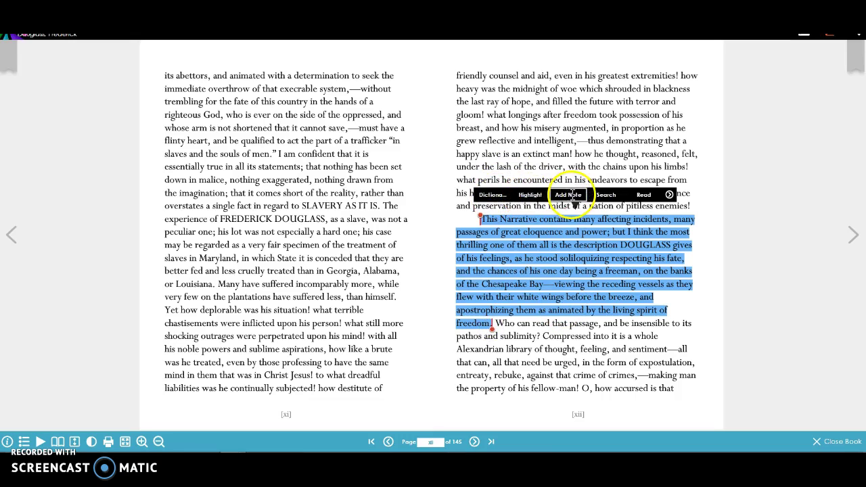
pyautogui.click(535, 195)
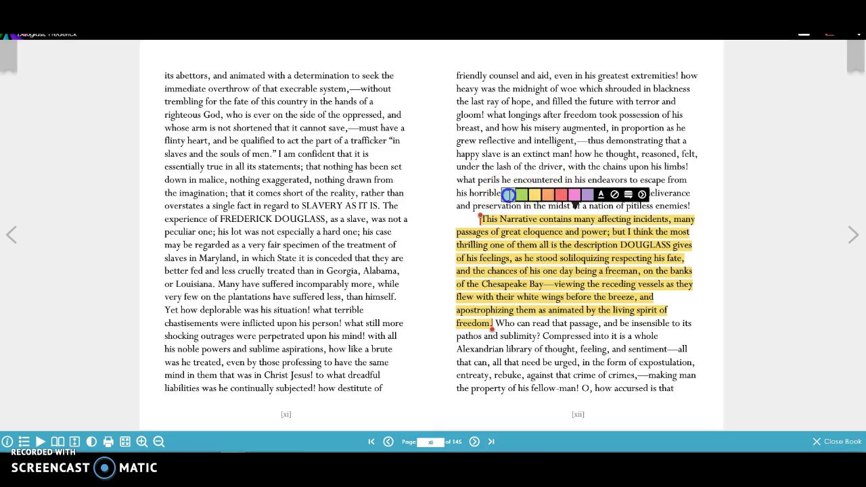
pyautogui.click(508, 195)
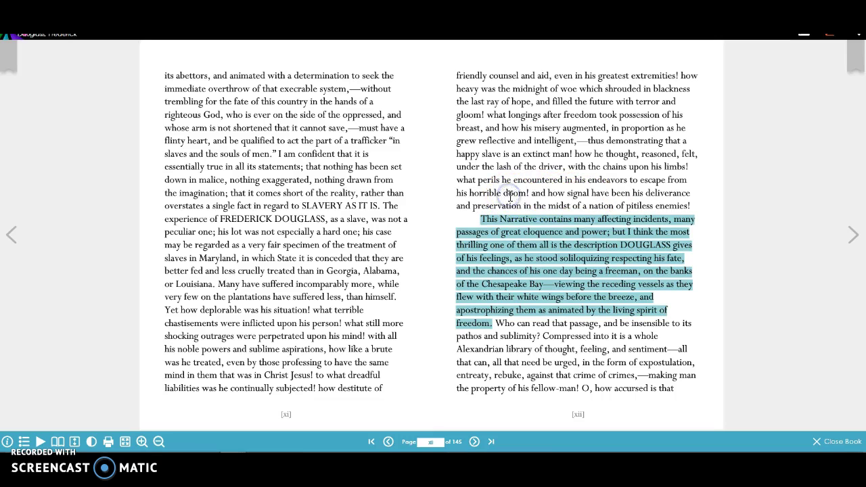
# Attach the note "example of personification" to the blue highlight on page xii and save it.
pyautogui.click(550, 225)
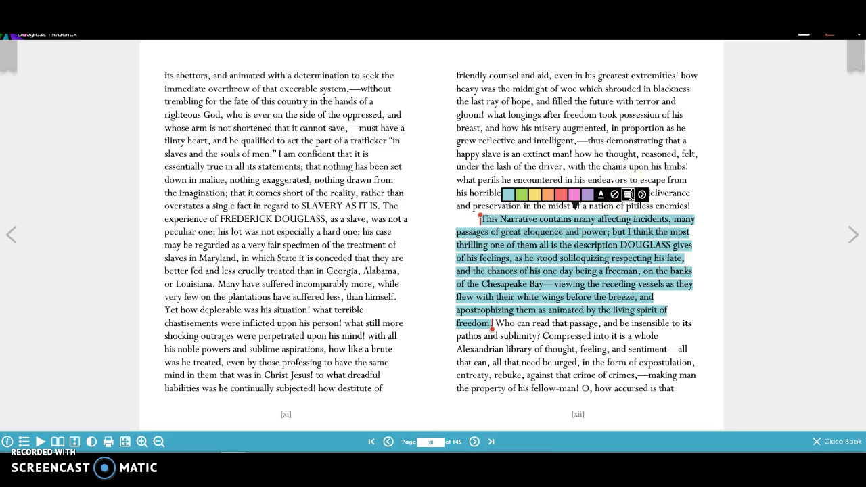
pyautogui.click(628, 194)
pyautogui.click(403, 251)
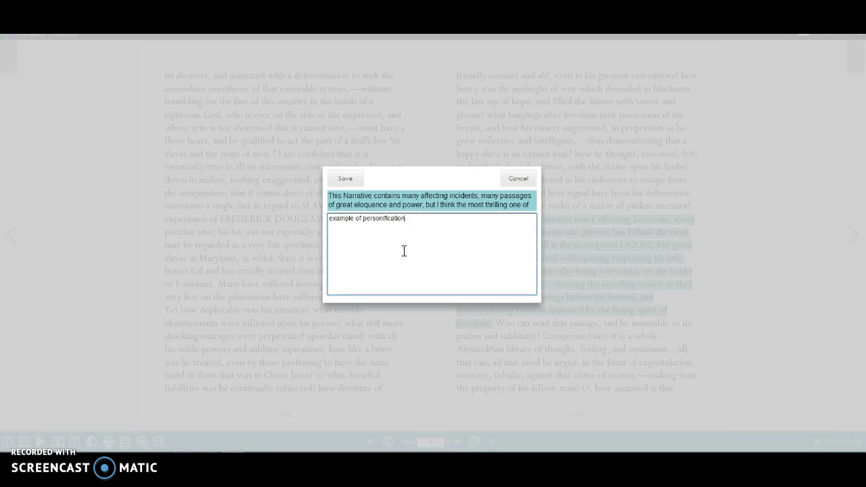
pyautogui.click(364, 179)
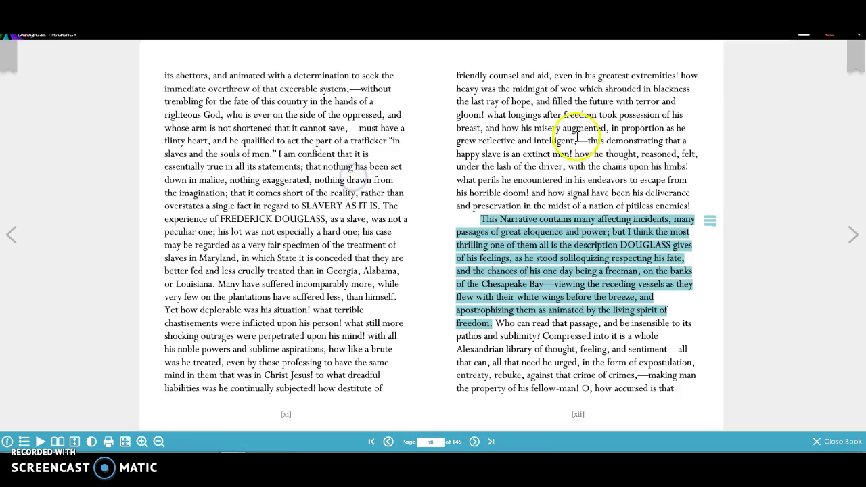
# Page forward to page xiv and highlight the passage from "In some few instances" to "labor in vain. Mr." in purple.
pyautogui.click(854, 237)
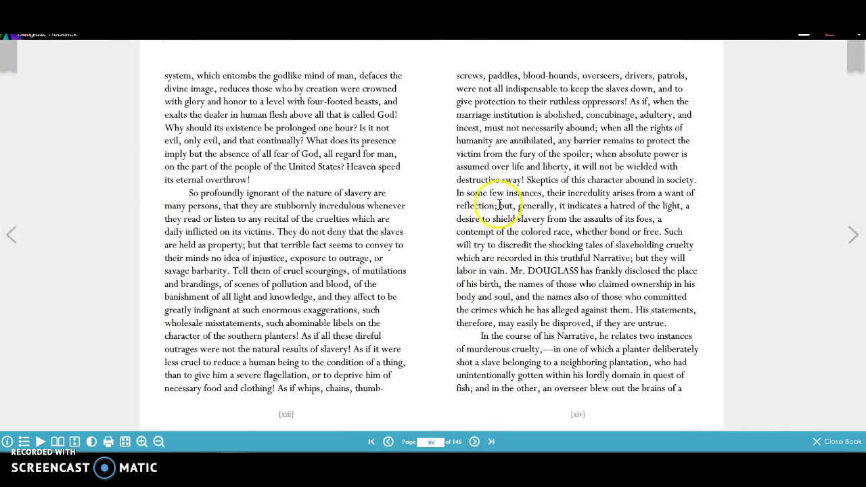
pyautogui.moveTo(457, 195); pyautogui.dragTo(511, 270)
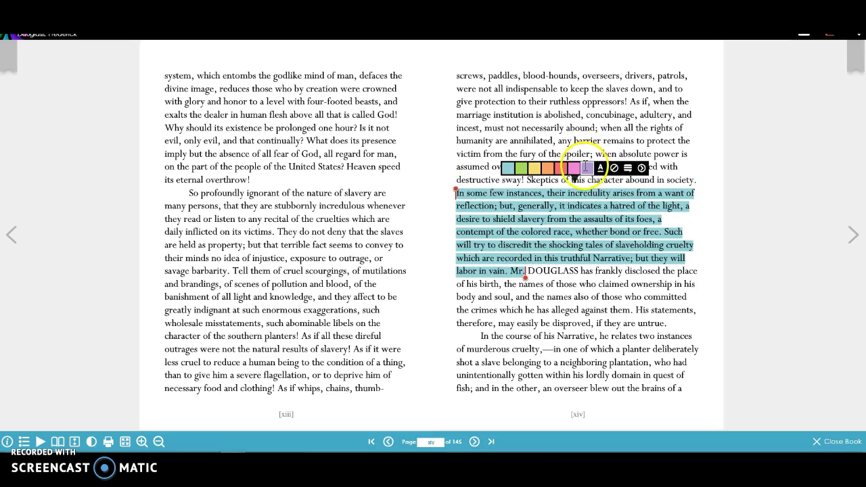
pyautogui.click(585, 168)
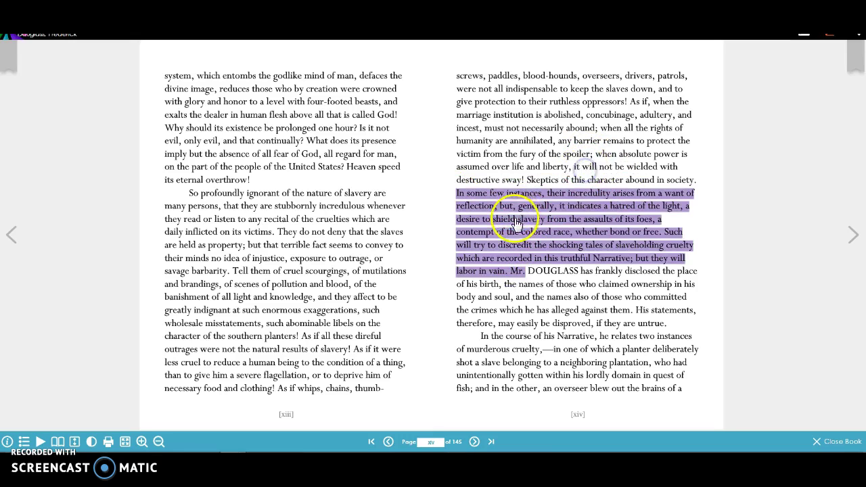
# Attach the note "Allusion" to the purple highlight on page xiv and save it.
pyautogui.click(599, 197)
pyautogui.click(628, 167)
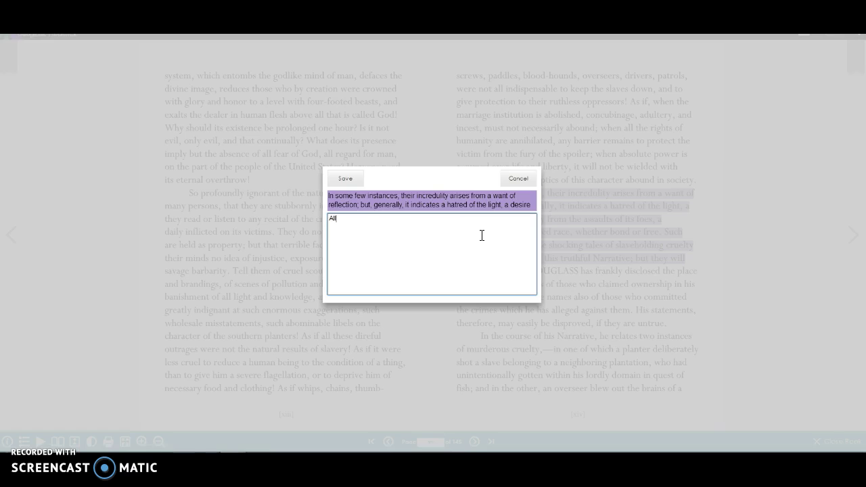
pyautogui.write('Allusion')
pyautogui.click(345, 178)
# Page forward to page xviii and highlight the paragraph beginning "In connection with this, there is one circumstance" in orange.
pyautogui.click(854, 235)
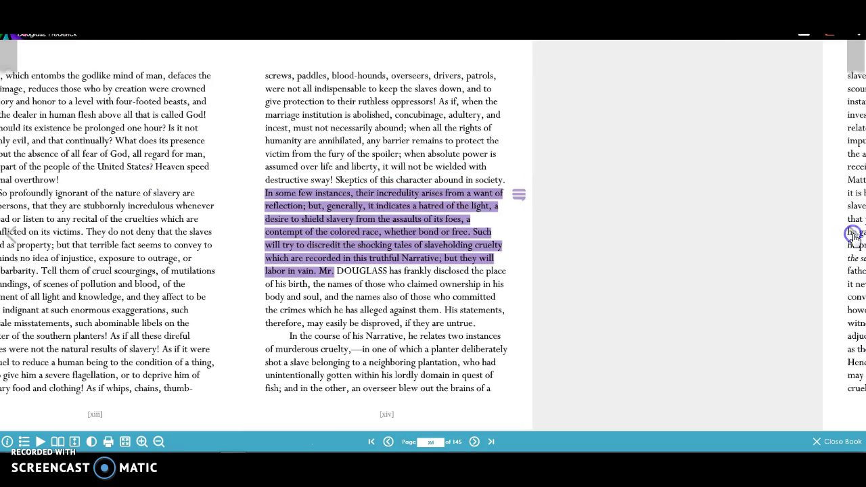
pyautogui.click(854, 235)
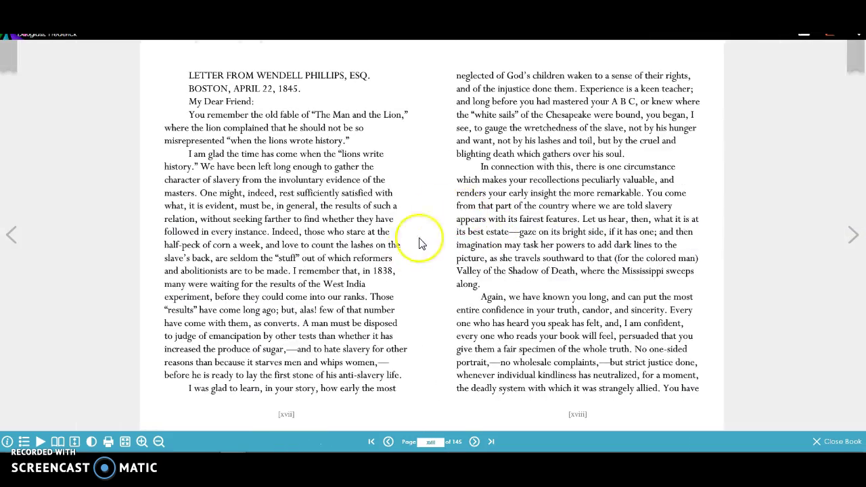
pyautogui.moveTo(472, 171); pyautogui.dragTo(480, 285)
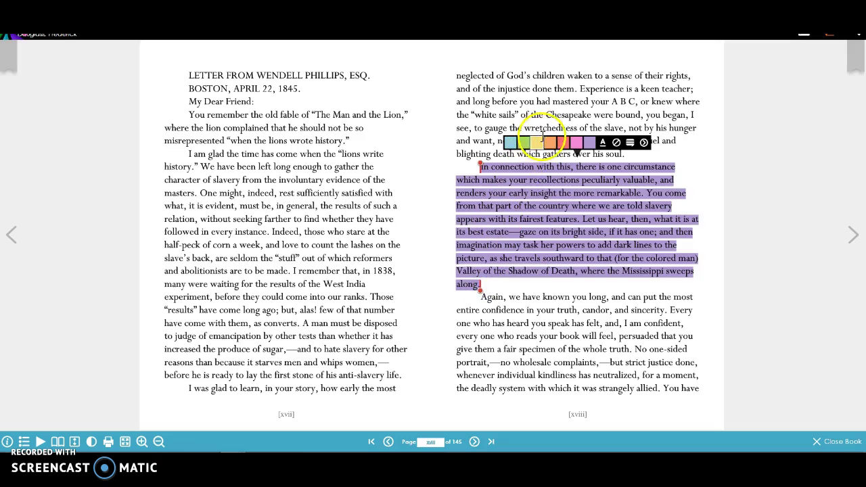
pyautogui.click(549, 142)
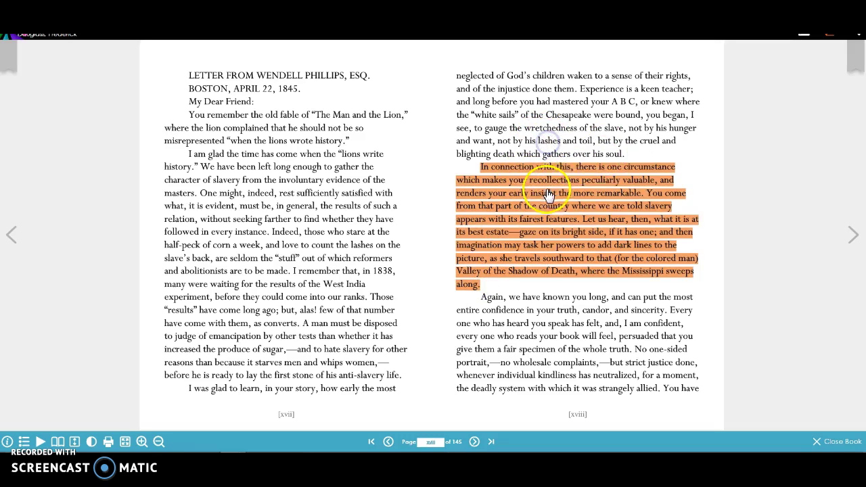
# Attach the note "Great example of sharacter trait for this character." to the orange highlight on page xviii and save it.
pyautogui.click(635, 180)
pyautogui.click(631, 144)
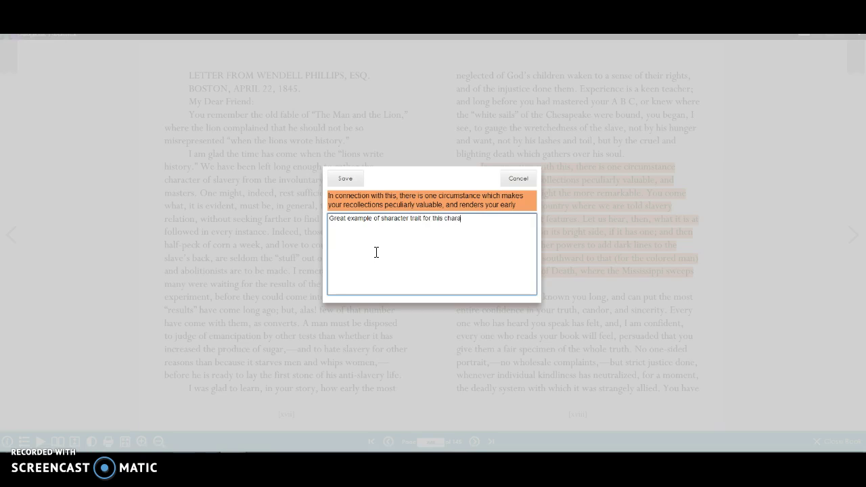
pyautogui.click(368, 224)
pyautogui.click(346, 179)
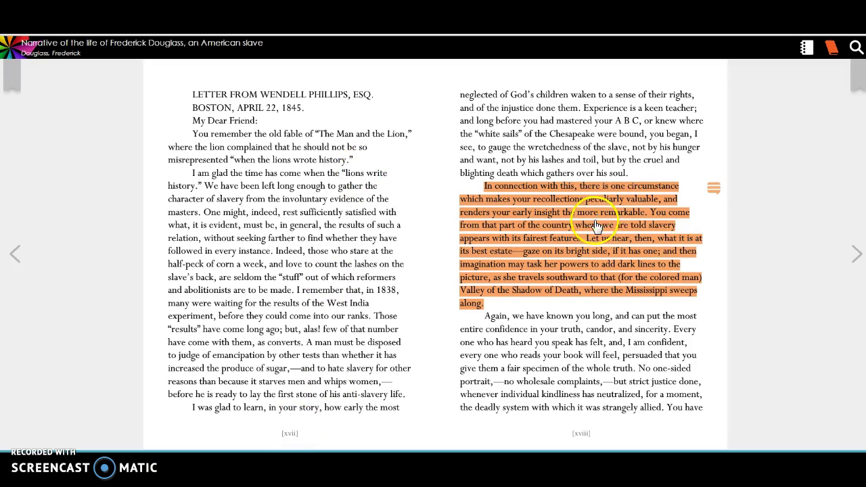
# Bookmark page xviii, page forward to the "FREDERICK DOUGLASS." section and bookmark page xxii.
pyautogui.click(858, 76)
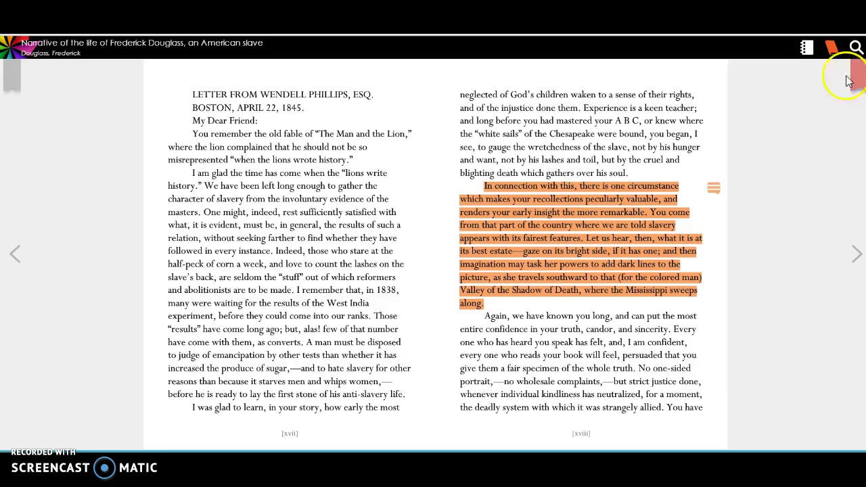
pyautogui.click(855, 256)
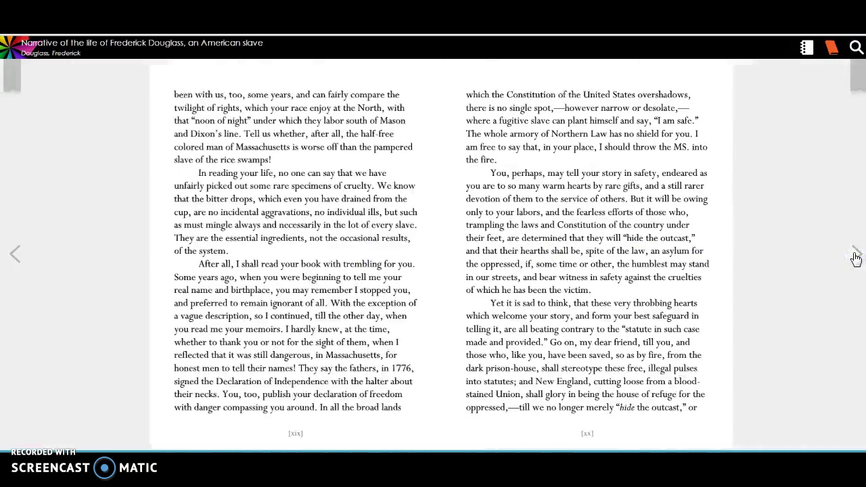
pyautogui.click(854, 256)
pyautogui.click(851, 76)
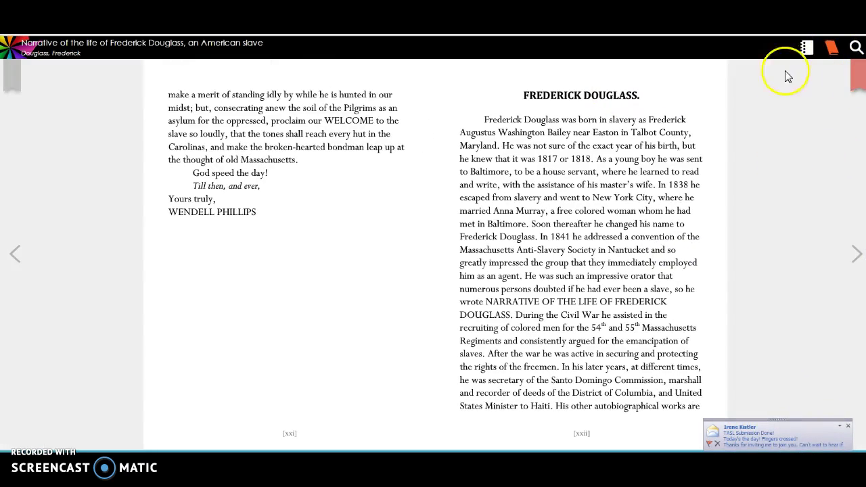
# Examine the book's bookmarks, notes and note editing options in My Notebook, then close it.
pyautogui.click(807, 49)
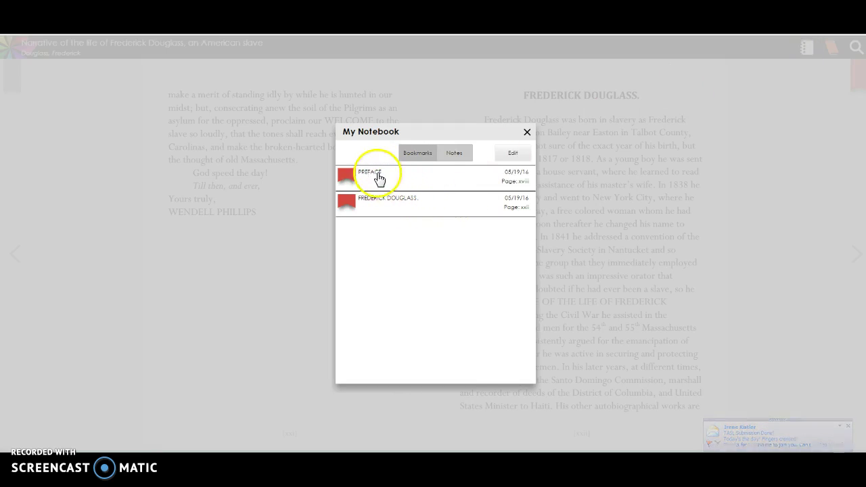
pyautogui.click(455, 154)
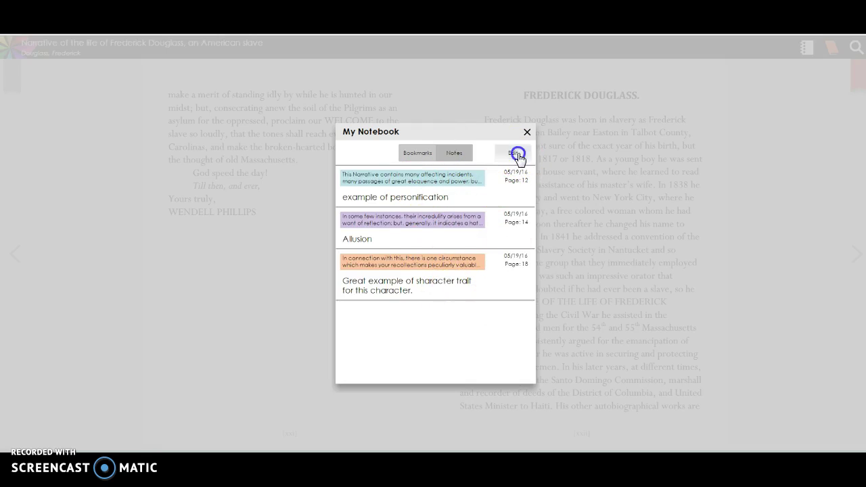
pyautogui.click(513, 153)
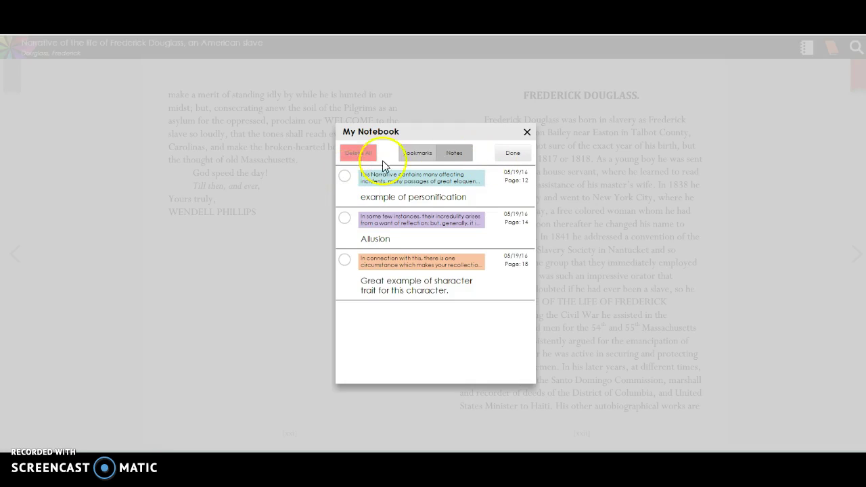
pyautogui.click(513, 153)
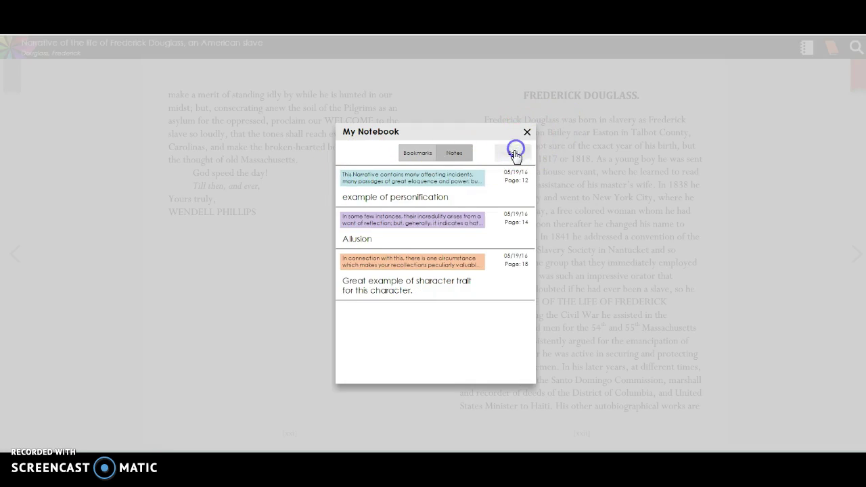
pyautogui.click(420, 155)
pyautogui.click(451, 157)
pyautogui.click(528, 134)
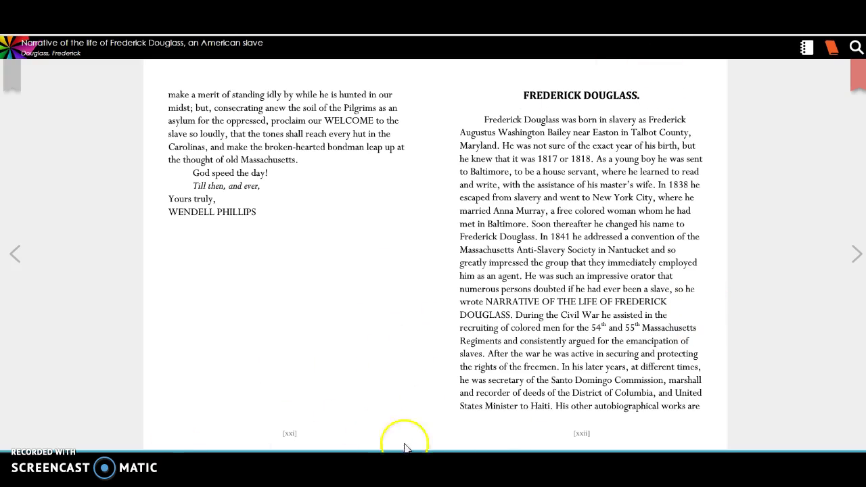
# Page forward to Chapter I on page 1 and leave the reader to return to the Checkouts list.
pyautogui.click(171, 368)
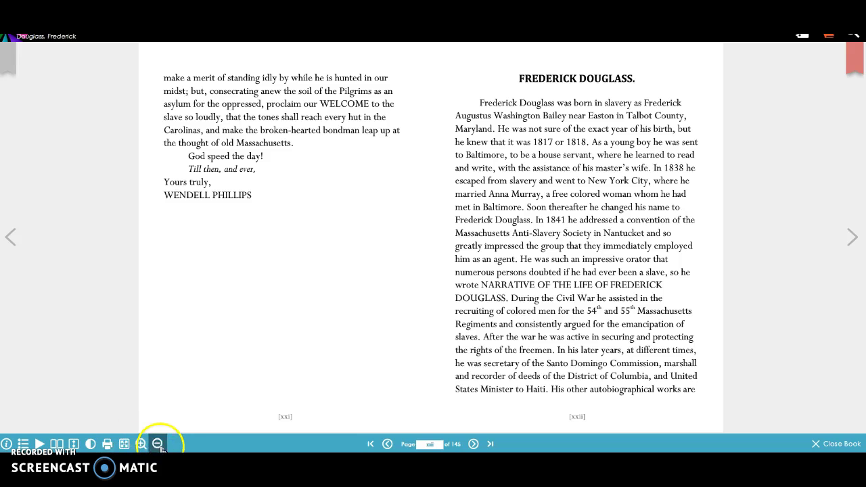
pyautogui.click(473, 445)
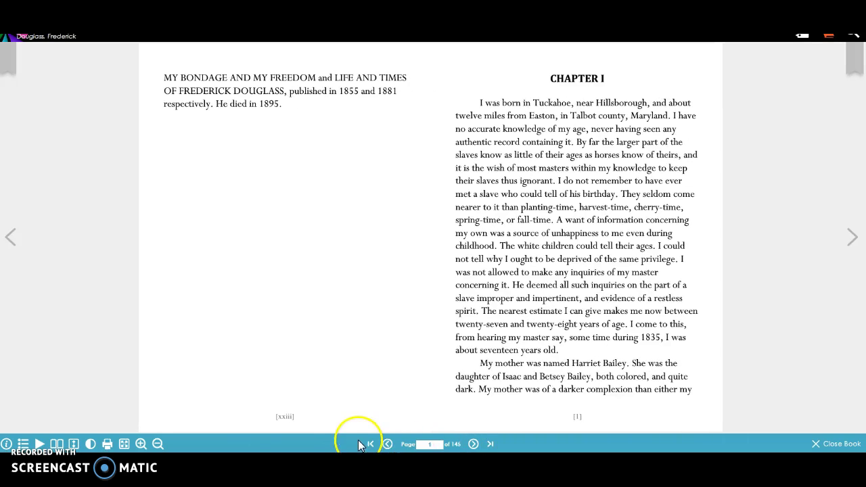
pyautogui.click(23, 444)
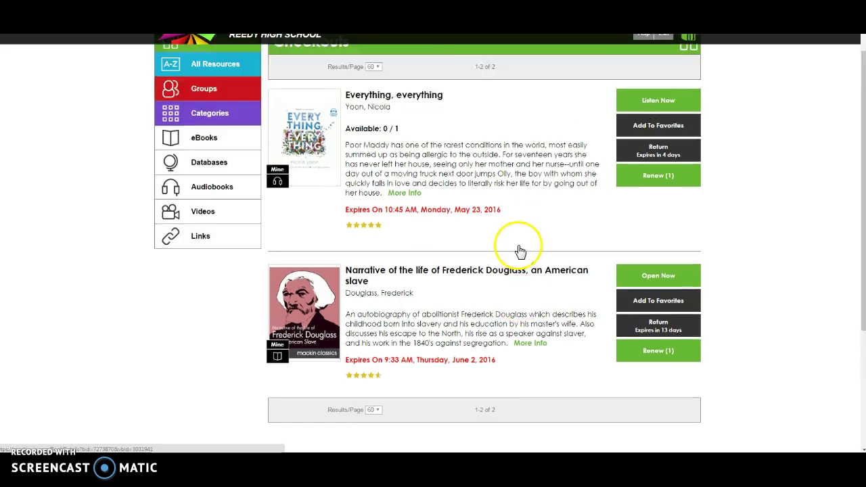
# Open the account's Notebook and look through the list of annotated books.
pyautogui.click(691, 50)
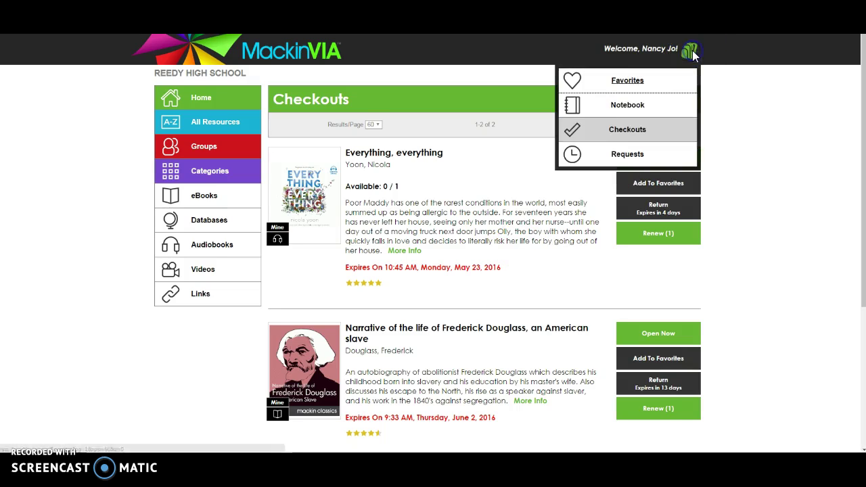
pyautogui.click(648, 108)
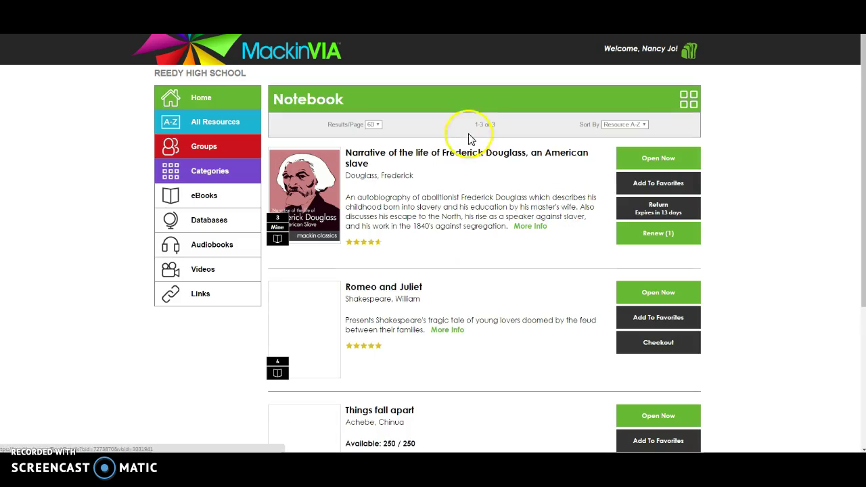
pyautogui.scroll(-3, 409, 218)
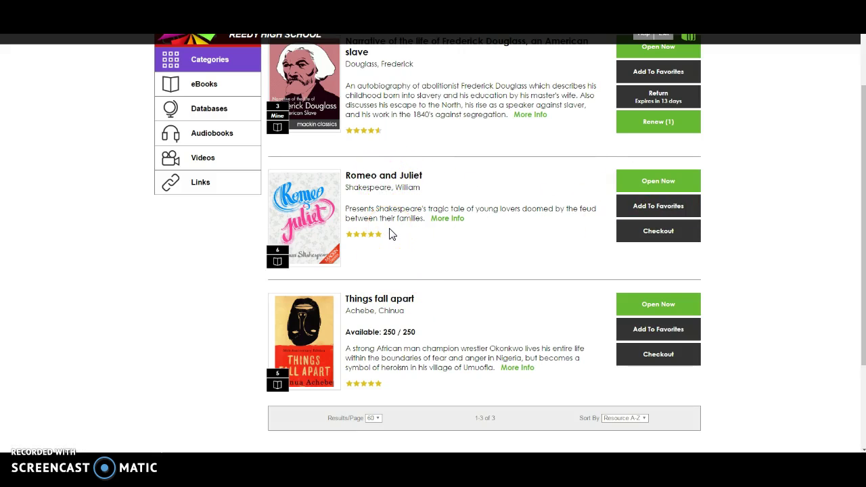
pyautogui.scroll(3, 382, 227)
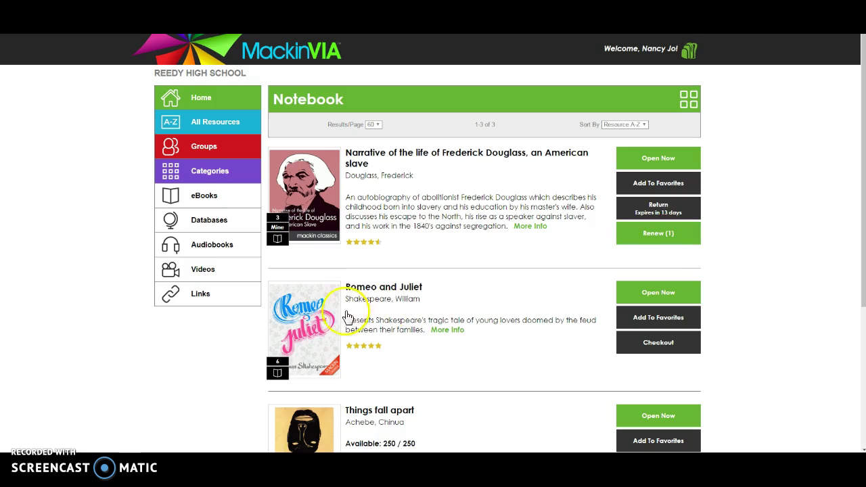
pyautogui.scroll(-2, 352, 305)
pyautogui.scroll(2, 347, 298)
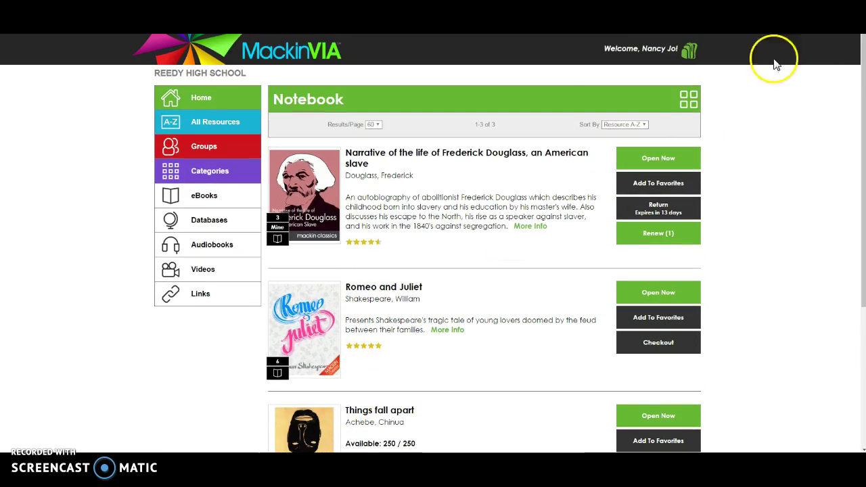
pyautogui.click(690, 52)
pyautogui.click(661, 111)
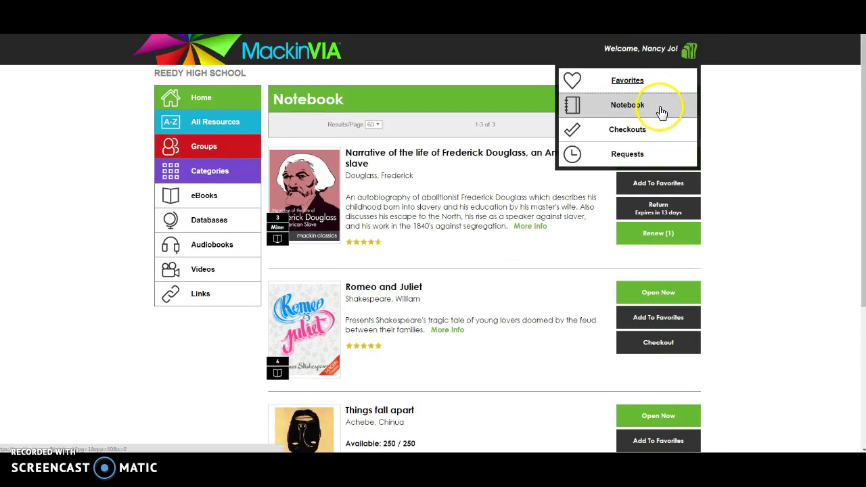
pyautogui.click(807, 213)
pyautogui.scroll(-1, 704, 250)
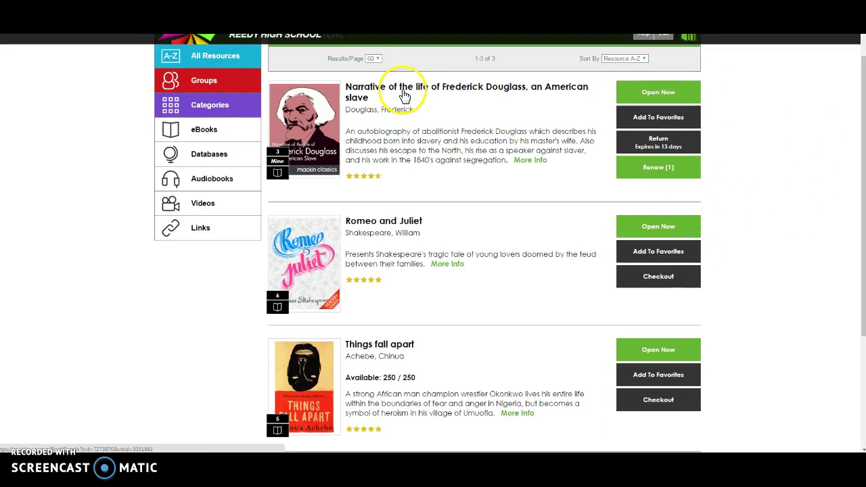
# Open the entry for Narrative of the life of Frederick Douglass, an American slave and look through its notes and highlights.
pyautogui.click(460, 89)
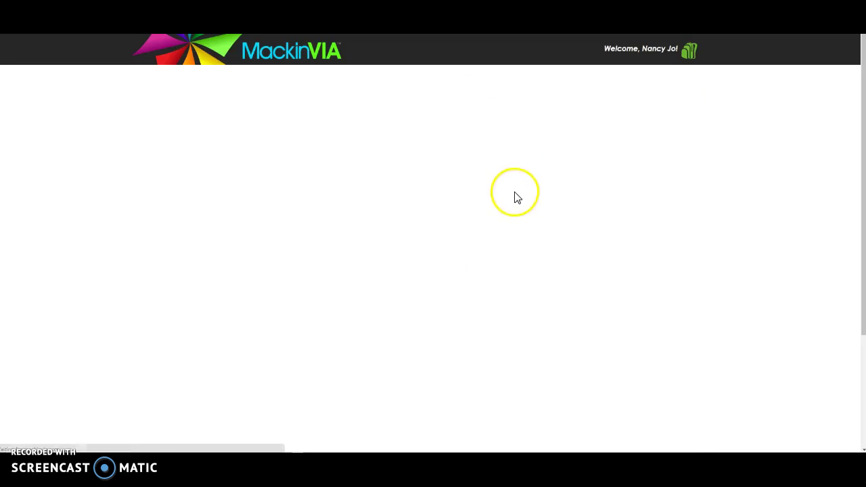
pyautogui.scroll(-1, 513, 227)
pyautogui.scroll(-3, 513, 226)
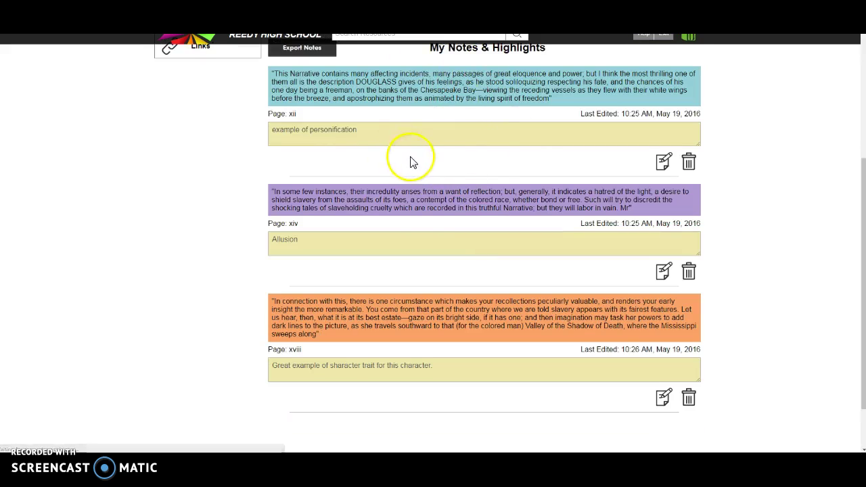
pyautogui.scroll(-1, 411, 160)
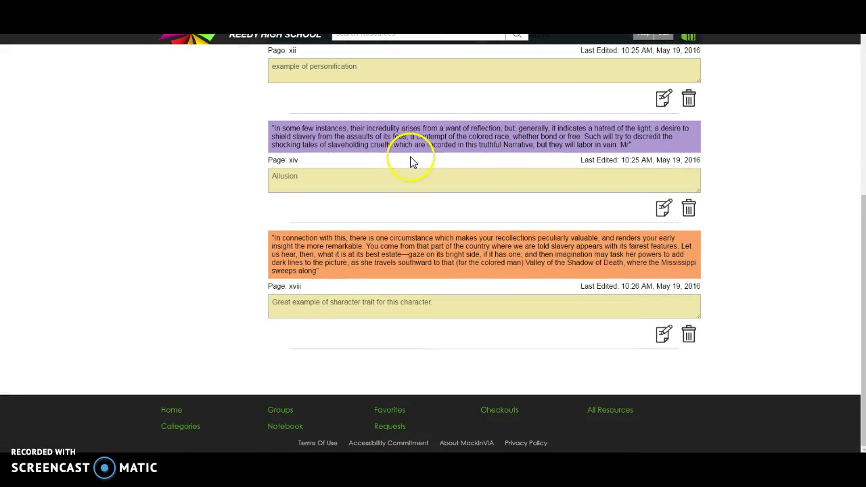
# Open the "Allusion" note on page xiv for editing and leave its edit mode.
pyautogui.click(664, 211)
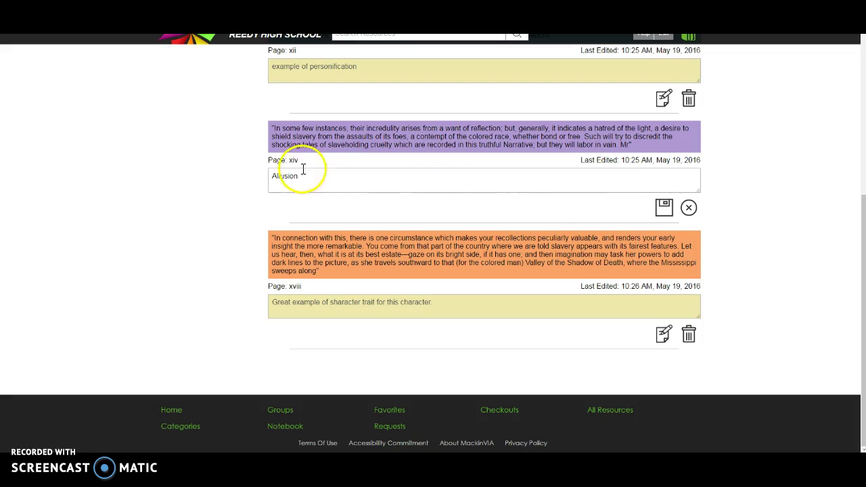
pyautogui.click(763, 212)
pyautogui.click(671, 199)
# Export the book's notes to Google Drive, switch to Drive and open the exported document.
pyautogui.scroll(5, 791, 203)
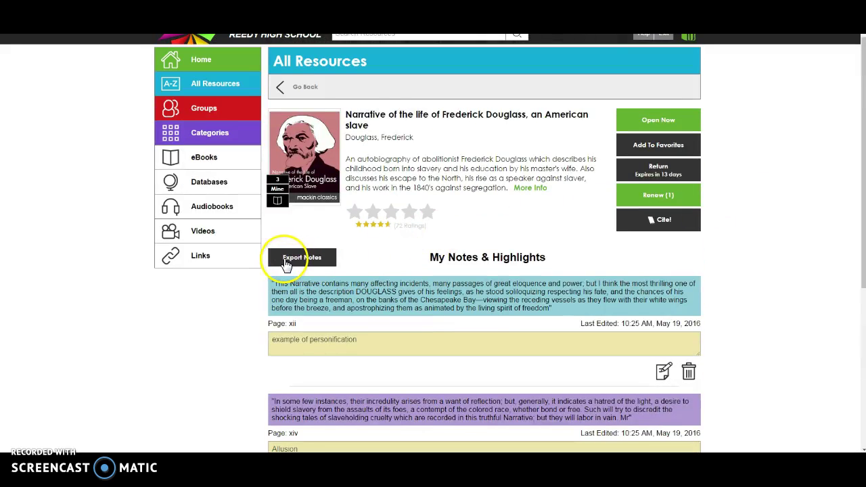
pyautogui.click(306, 260)
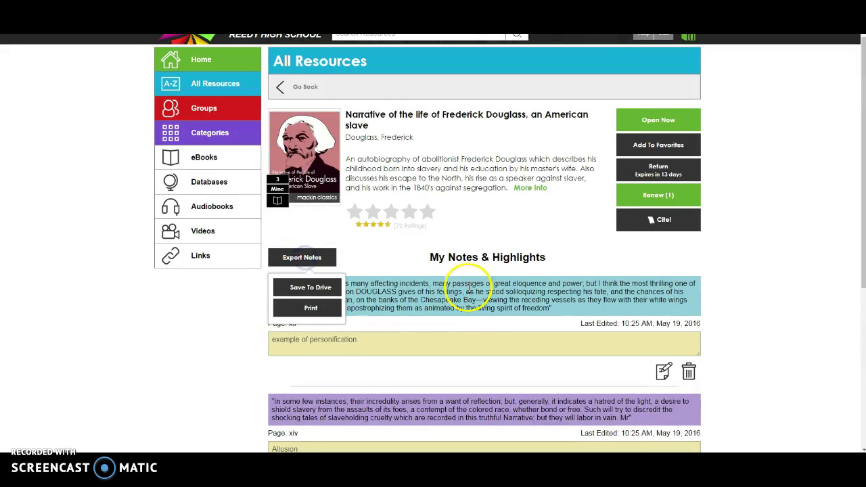
pyautogui.click(313, 291)
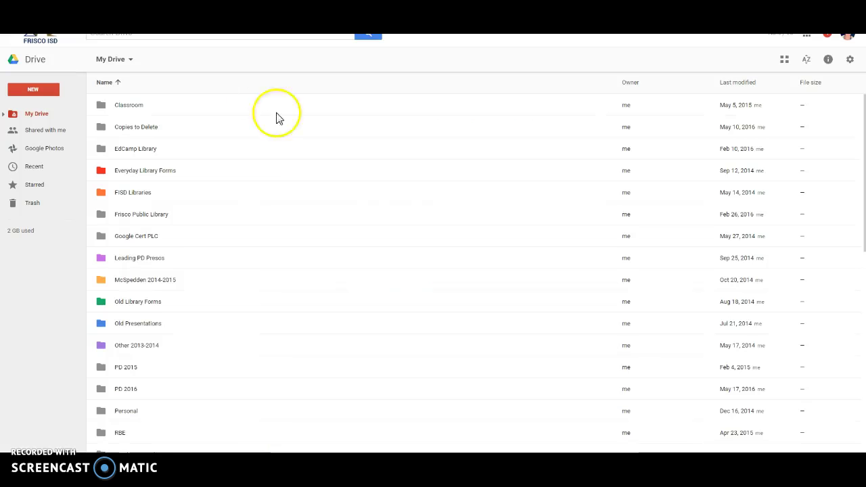
pyautogui.scroll(-10, 142, 282)
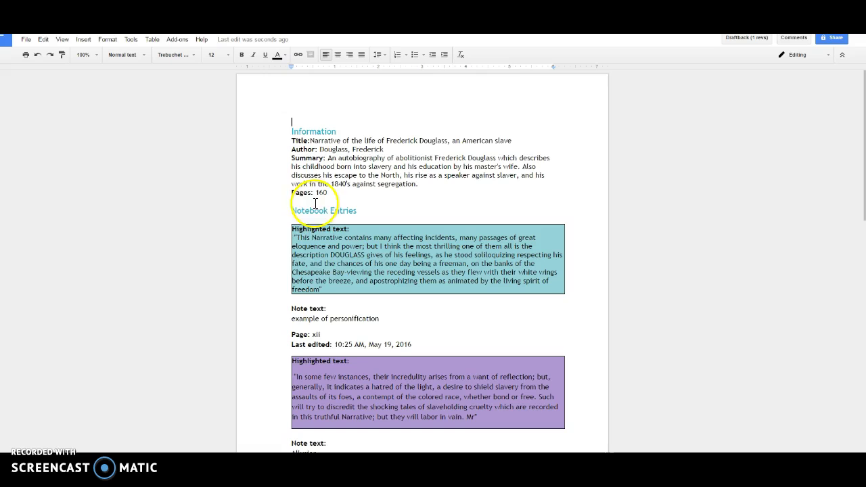
# Read through the notebook entries in the exported document, return to MackinVIA and close the export options.
pyautogui.scroll(-1, 310, 176)
pyautogui.scroll(-2, 341, 220)
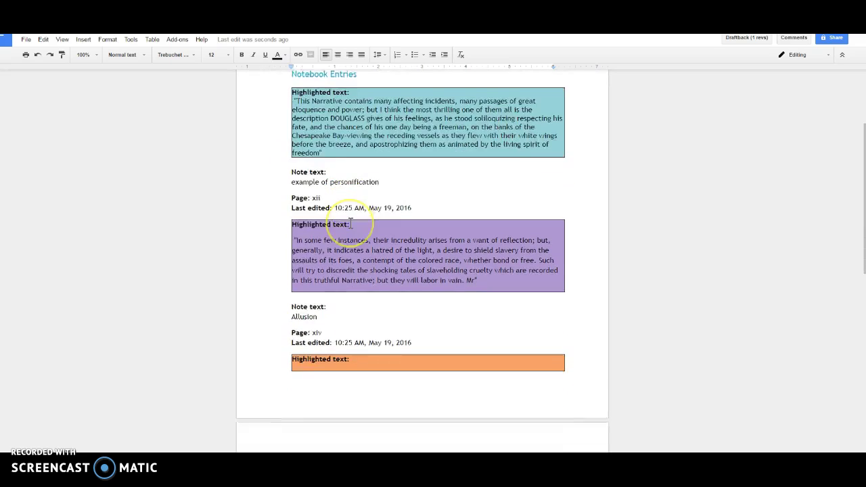
pyautogui.scroll(-6, 351, 223)
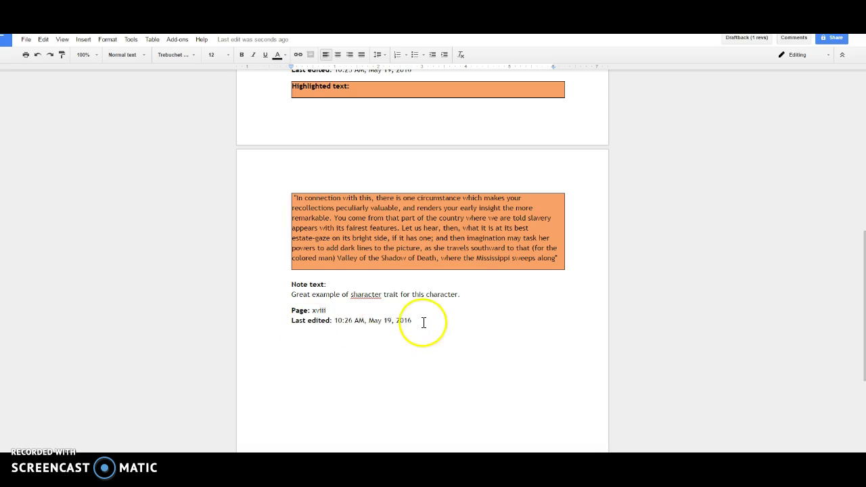
pyautogui.scroll(7, 426, 326)
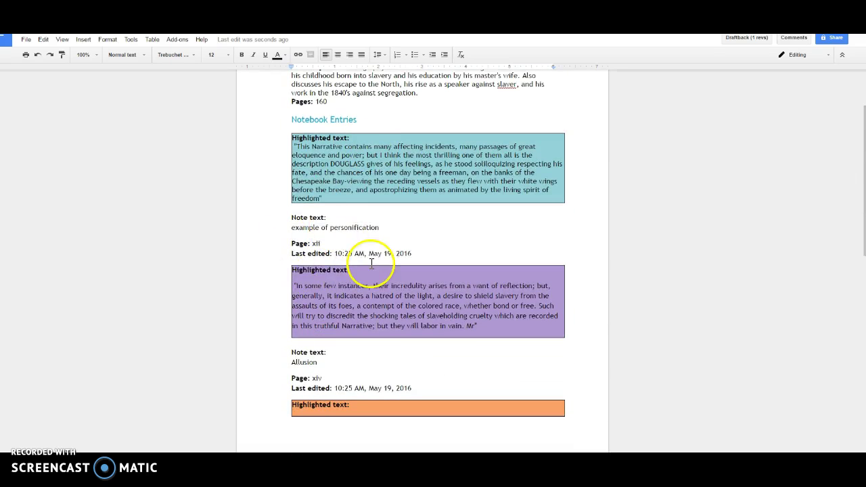
pyautogui.scroll(2, 372, 263)
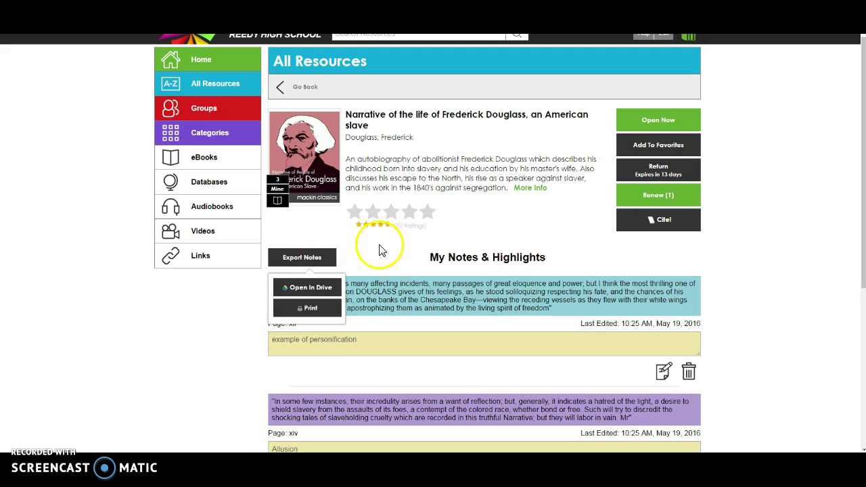
pyautogui.click(473, 234)
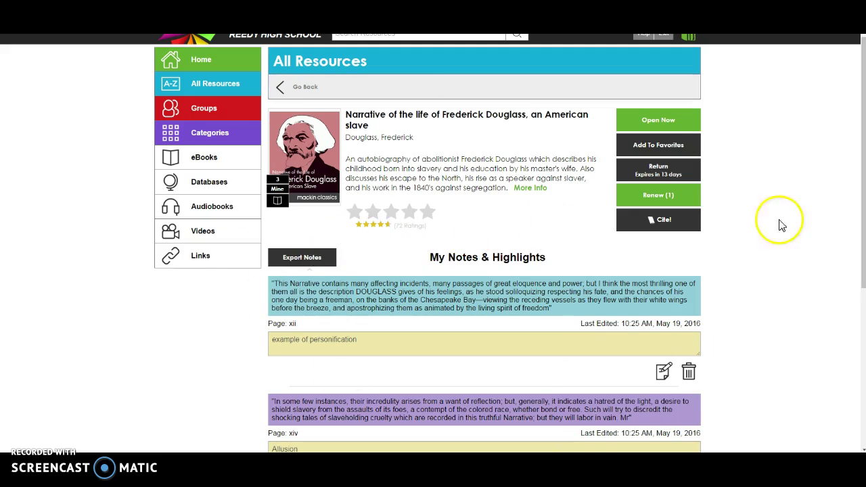